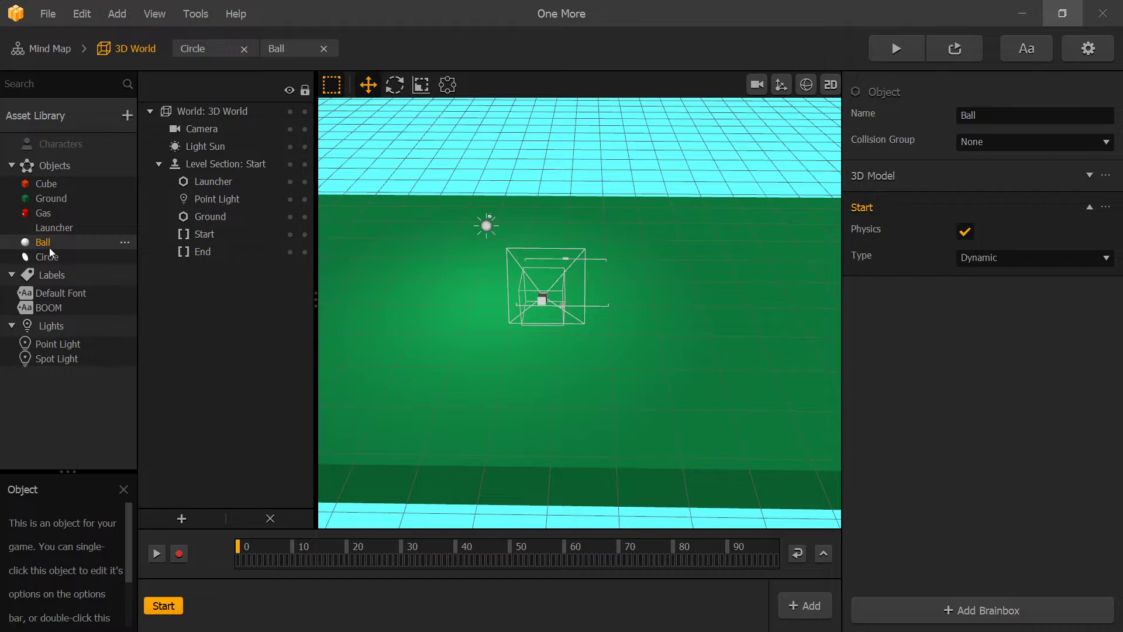
Open the Ball object's node map and wire Start's Created output through a new If Collide node to a new Debris Explosion node.
double_click(47, 244)
text(de)
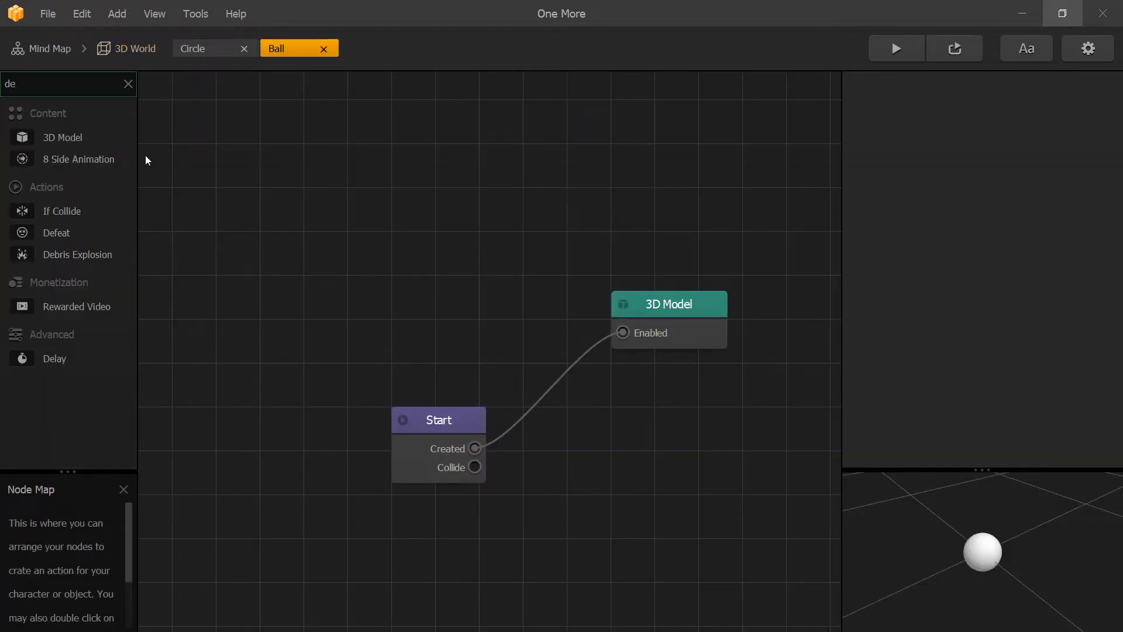
drag(579, 186, 580, 186)
text(if)
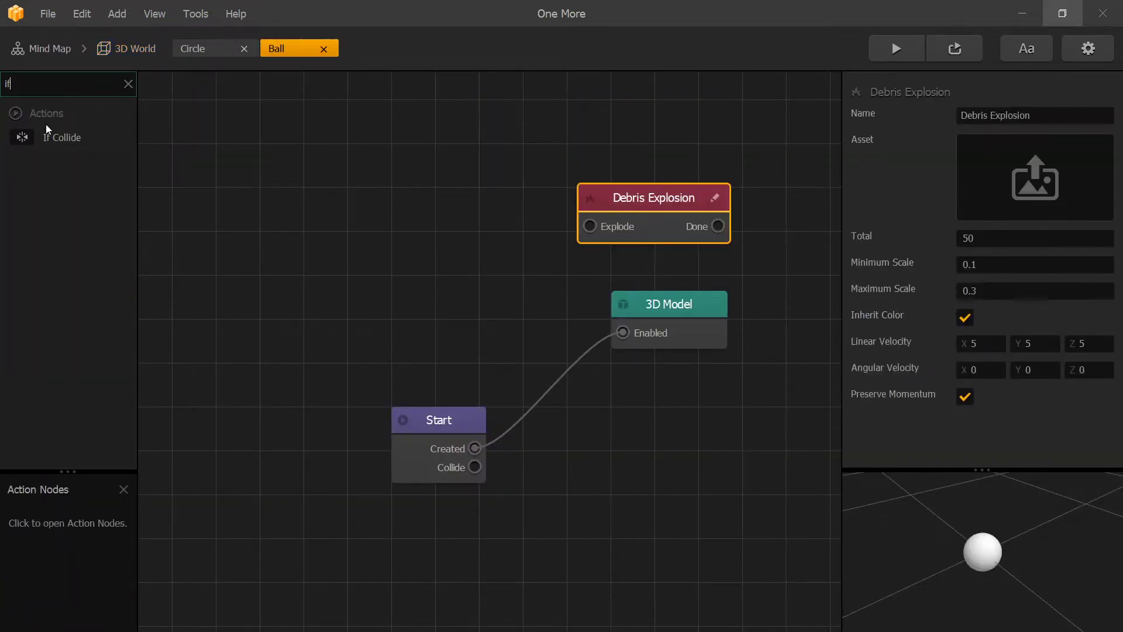
drag(46, 133, 475, 449)
drag(522, 246, 591, 227)
Add a Remove node and connect Debris Explosion's Done output to it.
text(re)
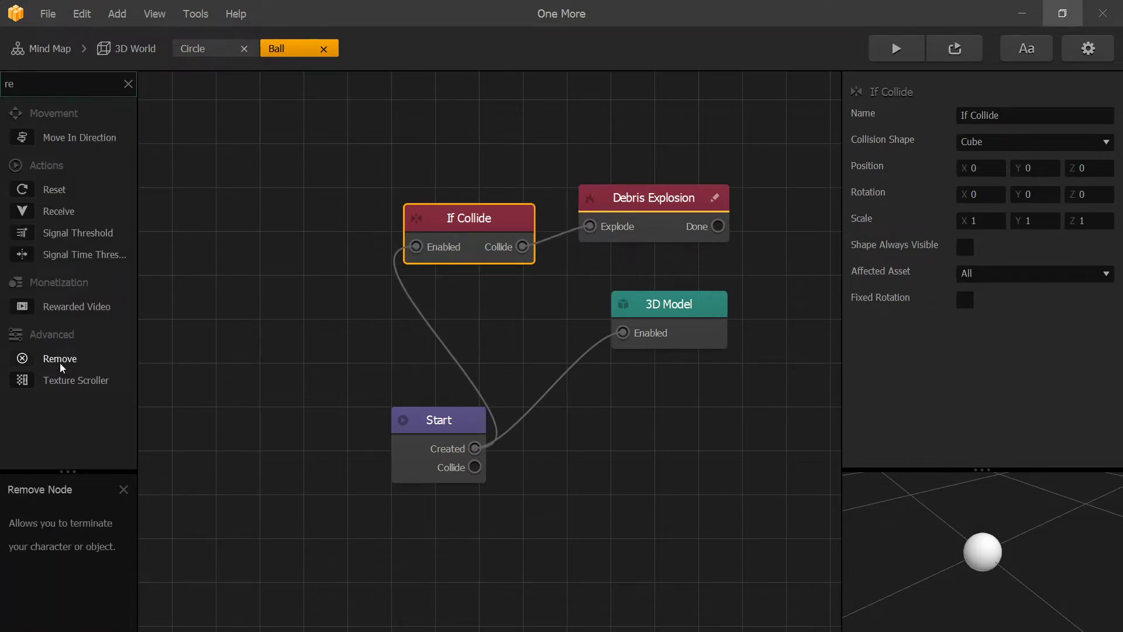
drag(65, 369, 789, 258)
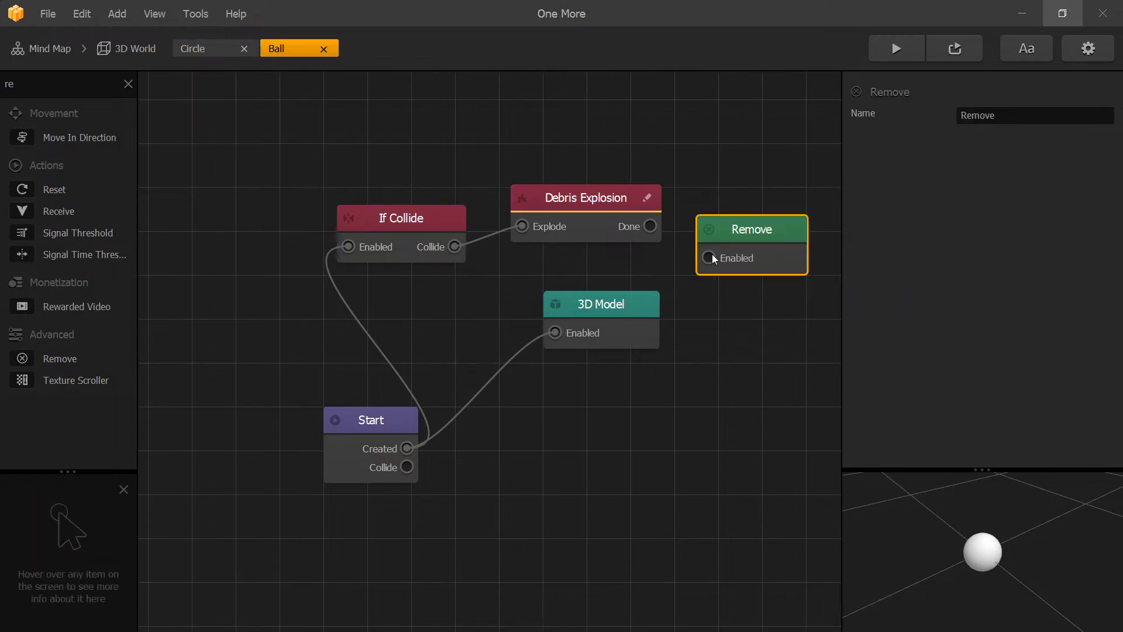
drag(654, 231, 650, 230)
Set the Debris Explosion's minimum scale to 0.4 and maximum scale to 0.8, and disable Preserve Momentum and Inherit Color.
click(600, 187)
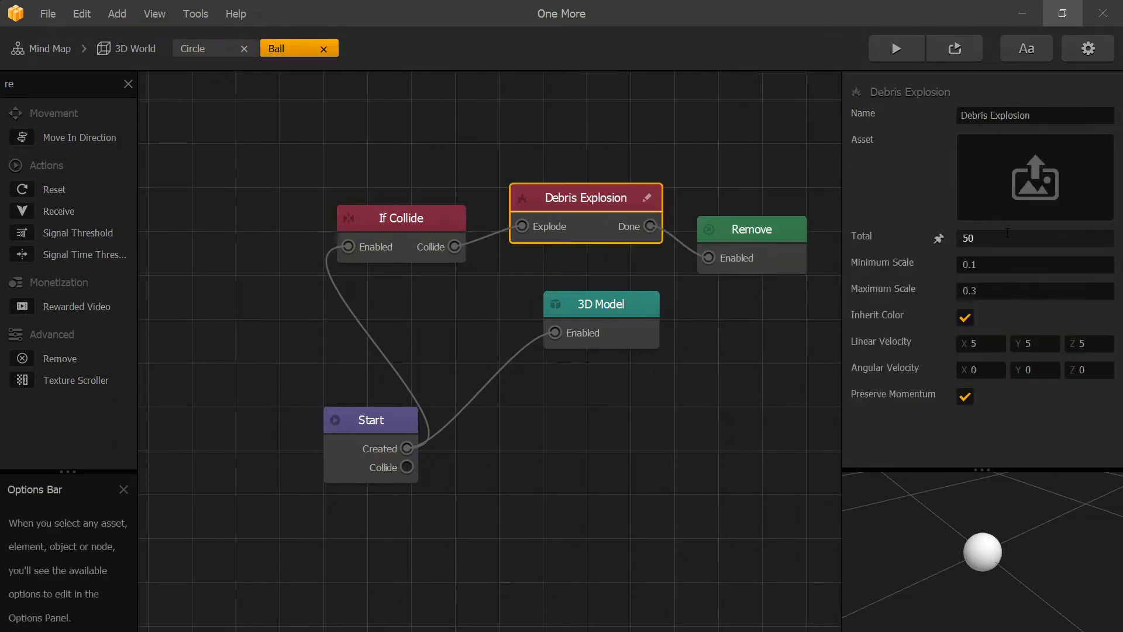
double_click(987, 263)
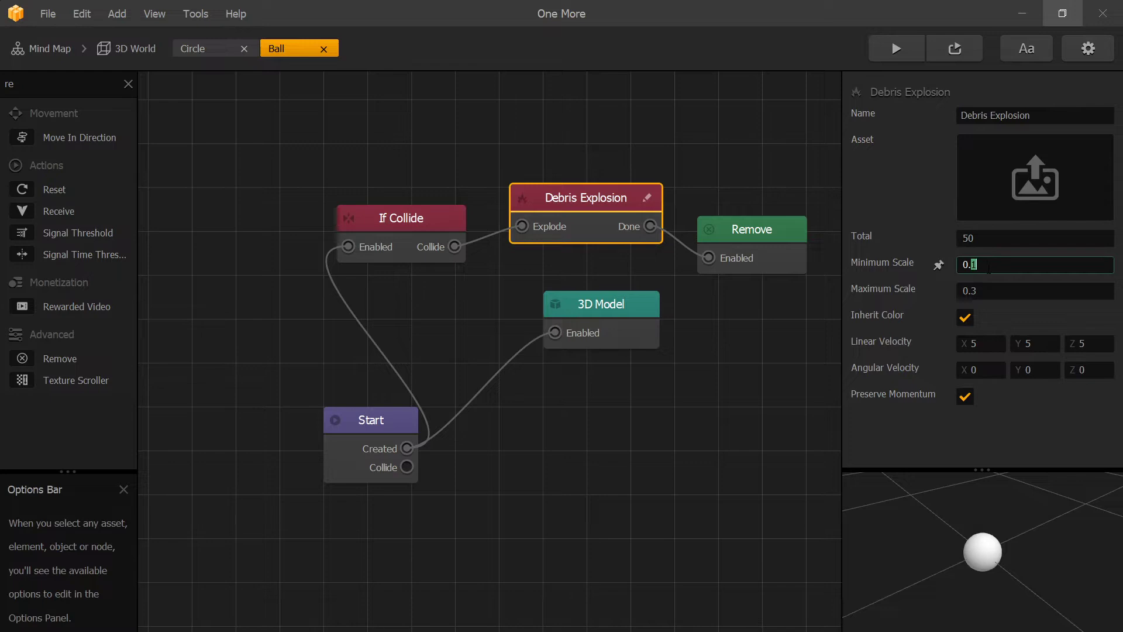
text(4)
click(989, 285)
key(BackSpace)
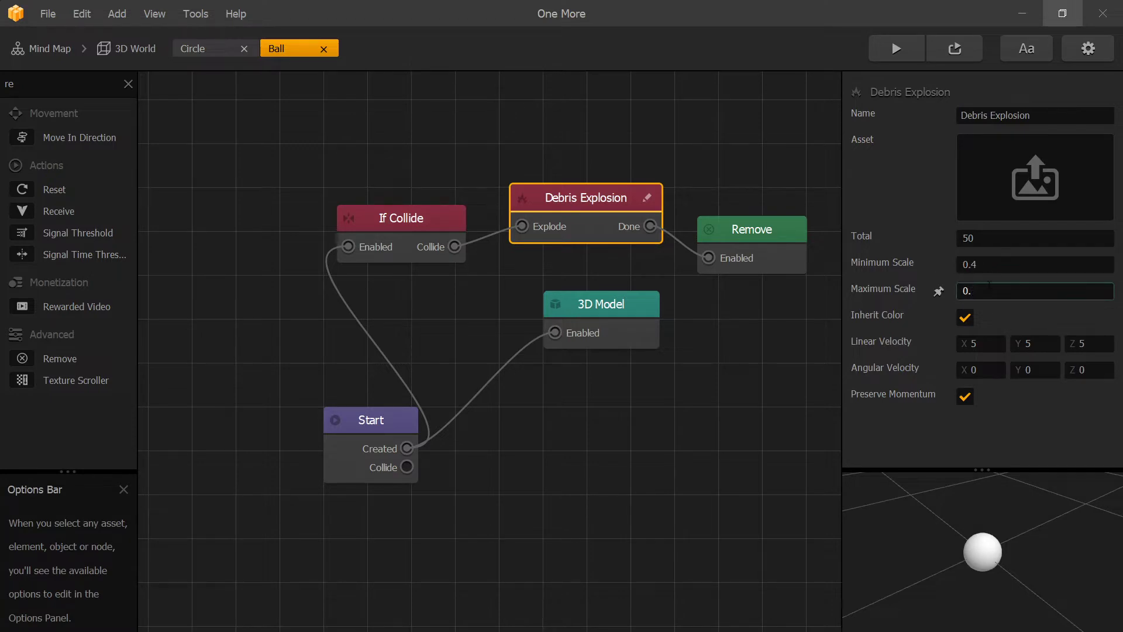
text(8)
click(965, 397)
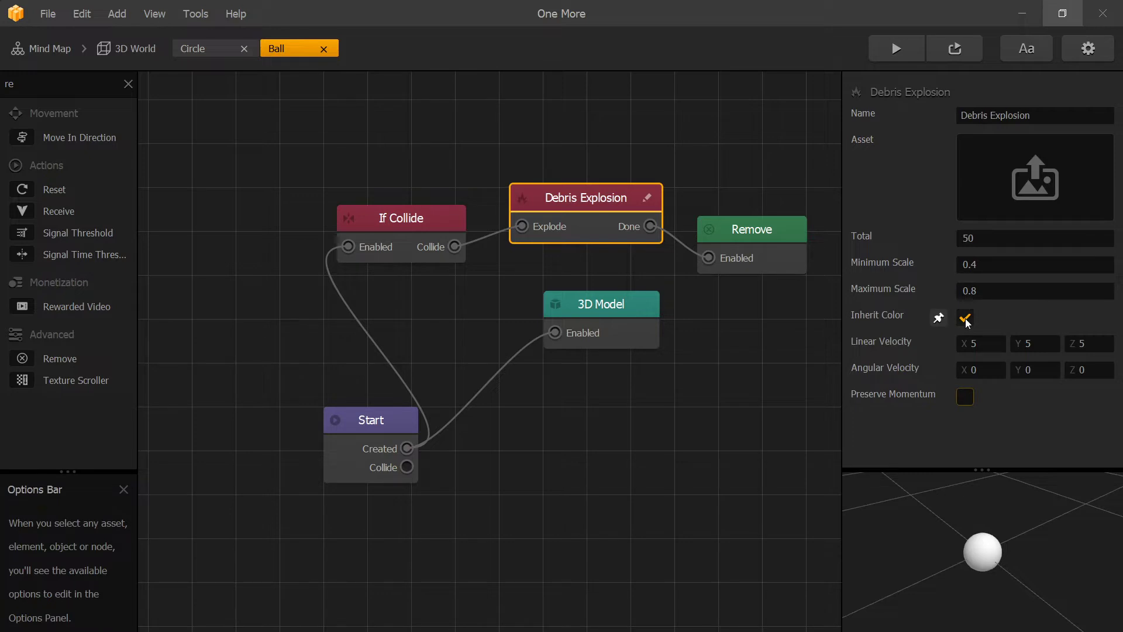
click(965, 318)
Assign the Circle object as the Debris Explosion's asset.
click(1034, 177)
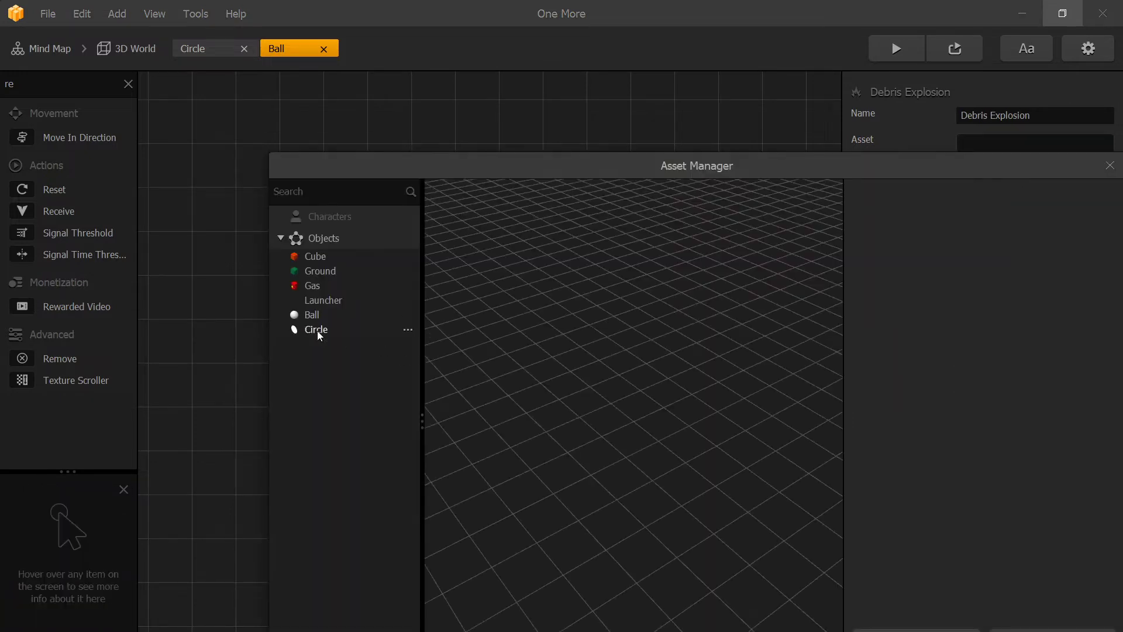
click(317, 331)
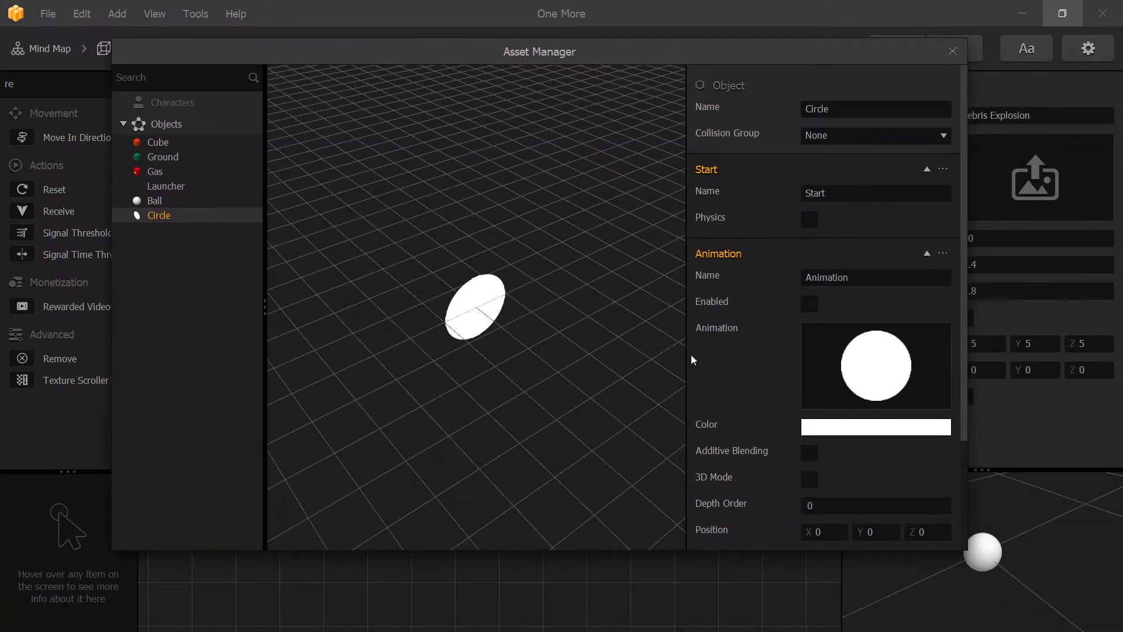
scroll(693, 359, down, 3)
click(746, 530)
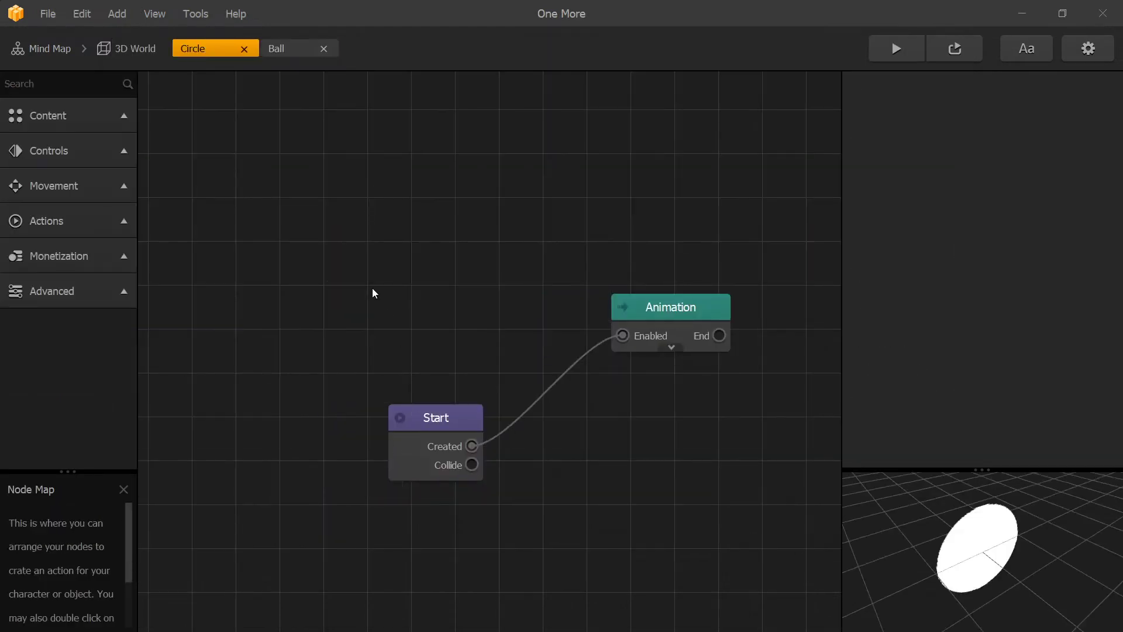
In the Circle object's node map, enable physics on the Start node and change its physics type.
click(438, 419)
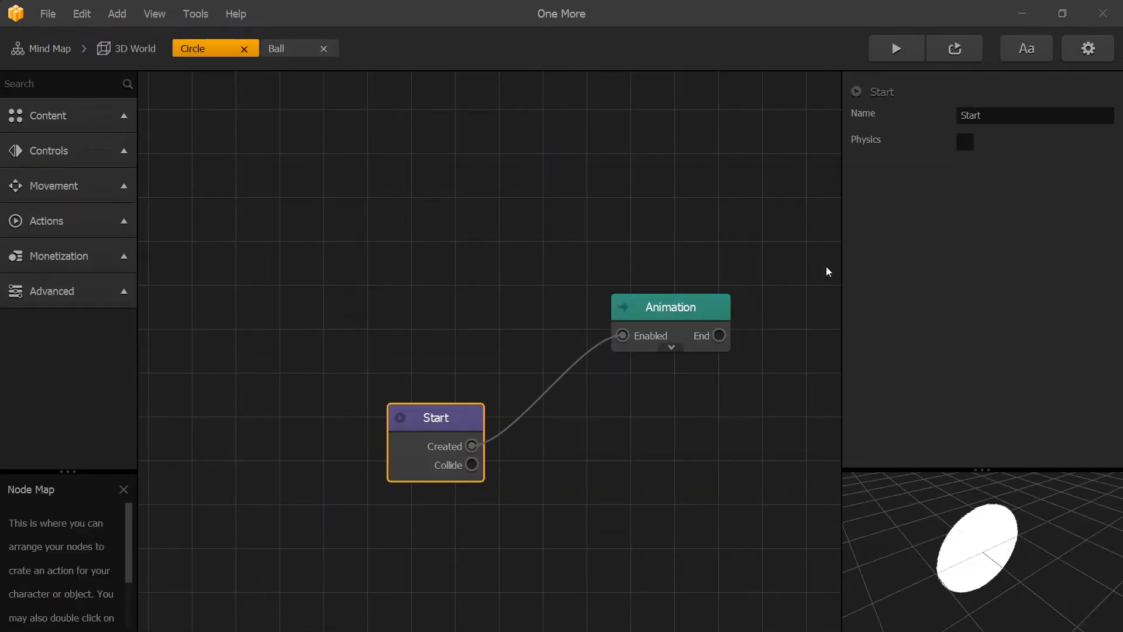
click(964, 143)
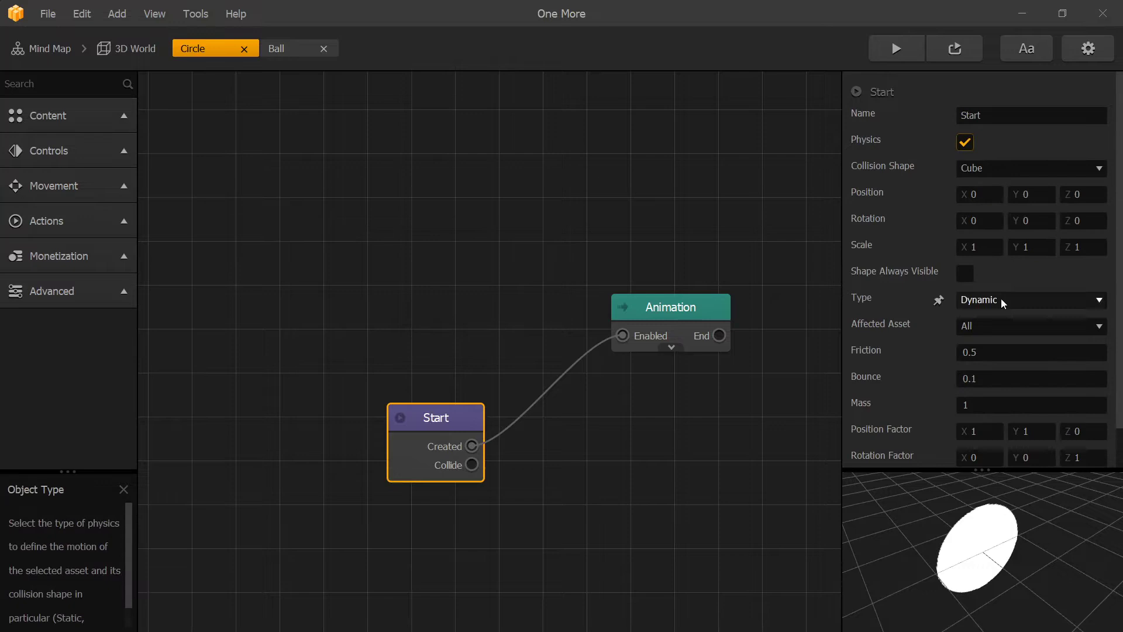
click(982, 324)
click(999, 349)
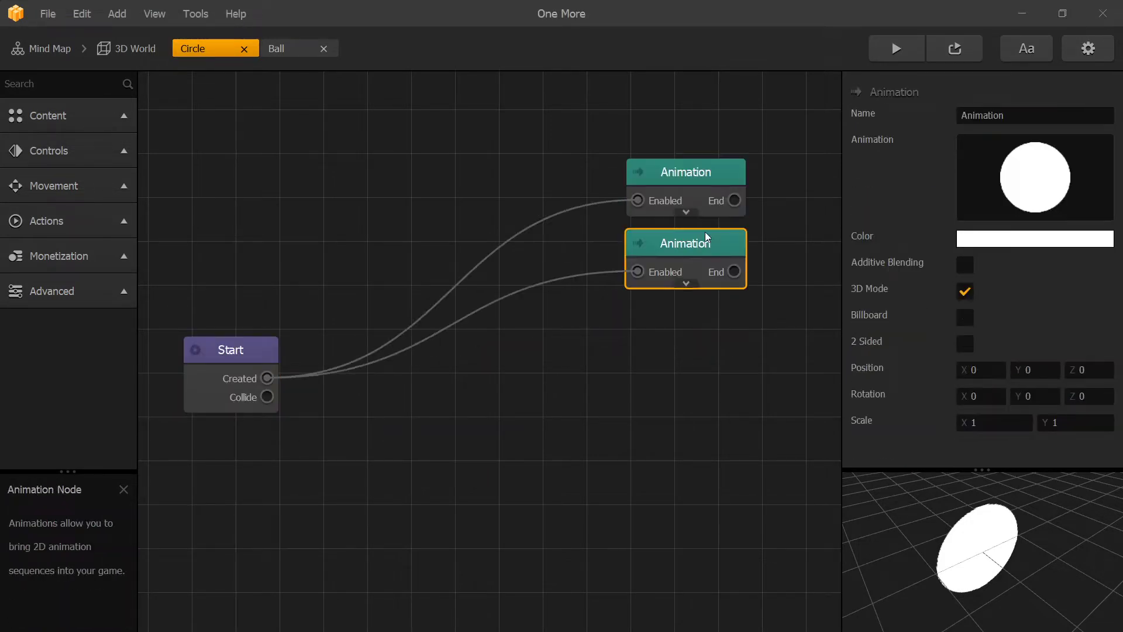
Duplicate the Animation node three more times so that Start's Created output feeds five Animation nodes.
key(ctrl+d)
key(ctrl+d)
key(ctrl+d)
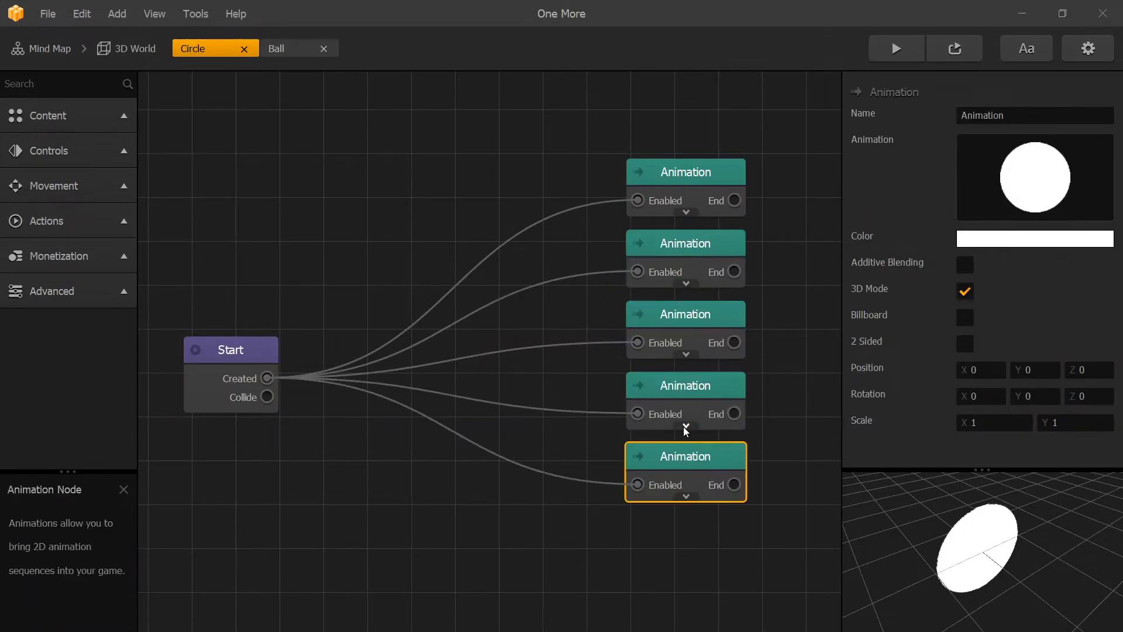
Insert a Random 5 node after Start and reroute the five Animation nodes to its outputs Out1 to Out5.
text(ra)
drag(76, 440, 397, 274)
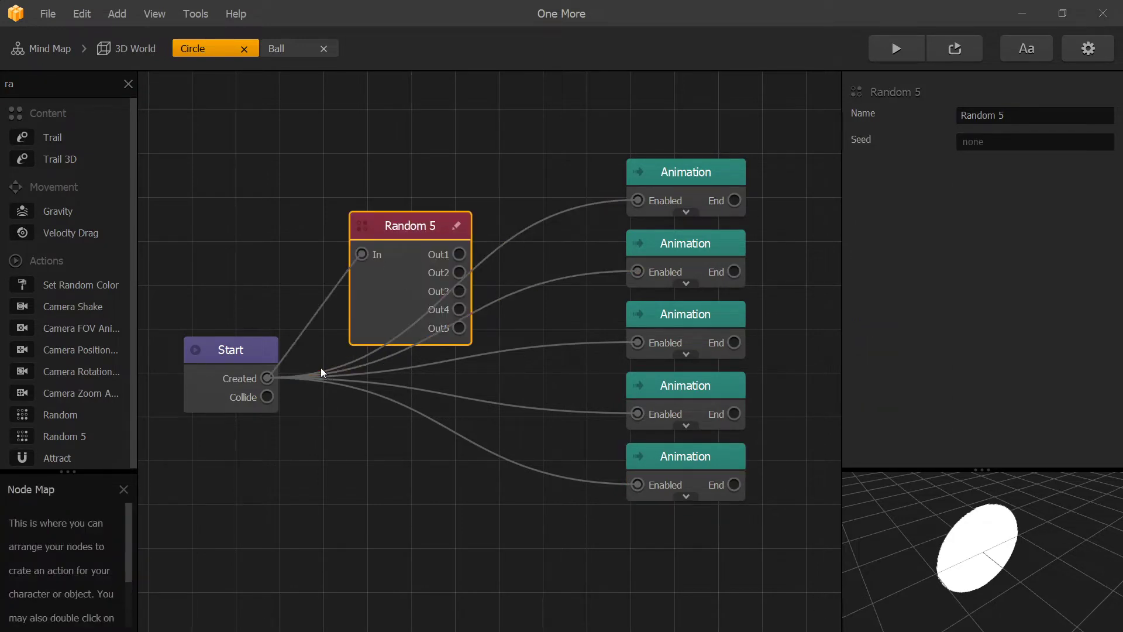
drag(324, 367, 459, 272)
drag(378, 369, 460, 310)
drag(409, 407, 459, 327)
drag(410, 226, 401, 304)
Set the second Animation node's color to pale yellow (#ffff7f).
click(686, 172)
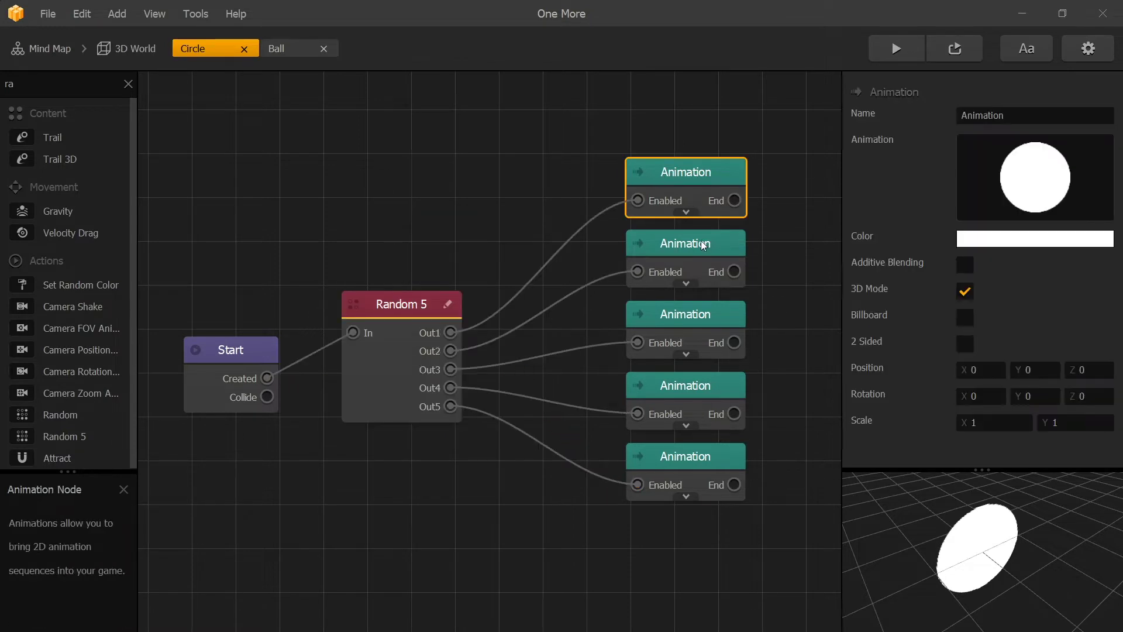
click(703, 244)
click(1055, 239)
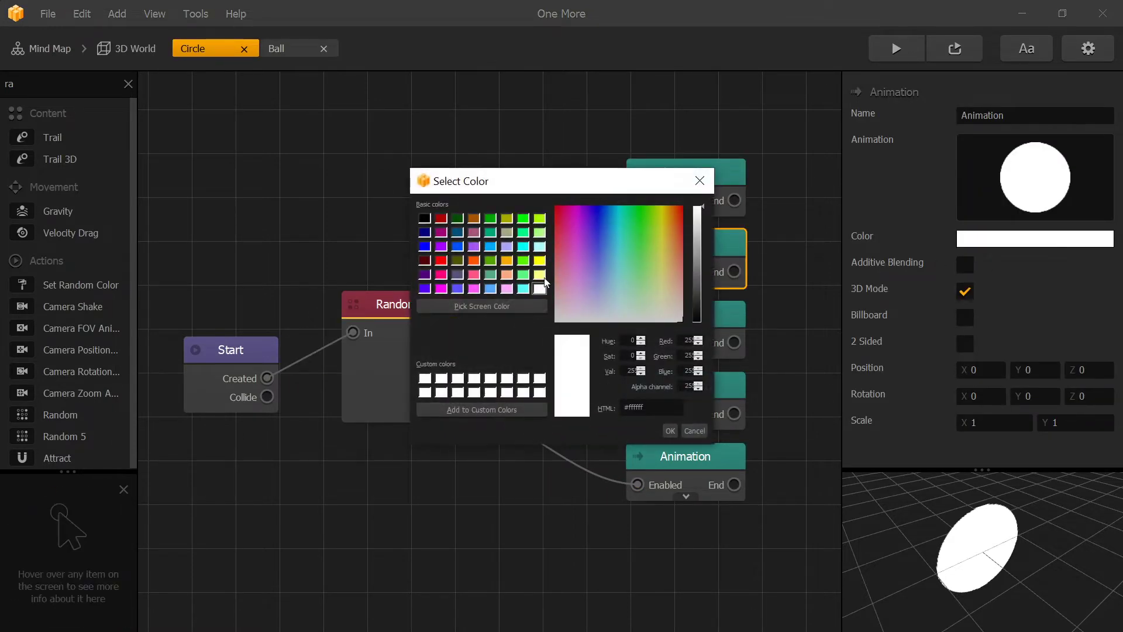
click(540, 274)
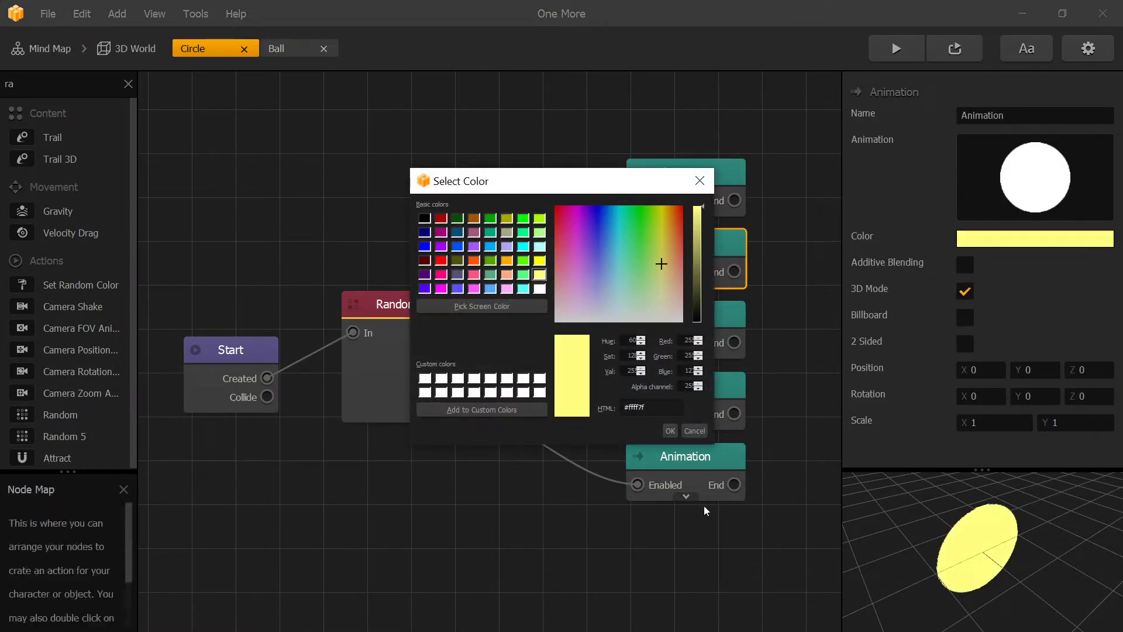
click(670, 433)
Recolor the third, fourth and fifth Animation nodes with basic colors, making the fifth one orange.
click(686, 316)
click(994, 240)
click(670, 432)
click(685, 386)
click(999, 240)
click(507, 260)
click(506, 275)
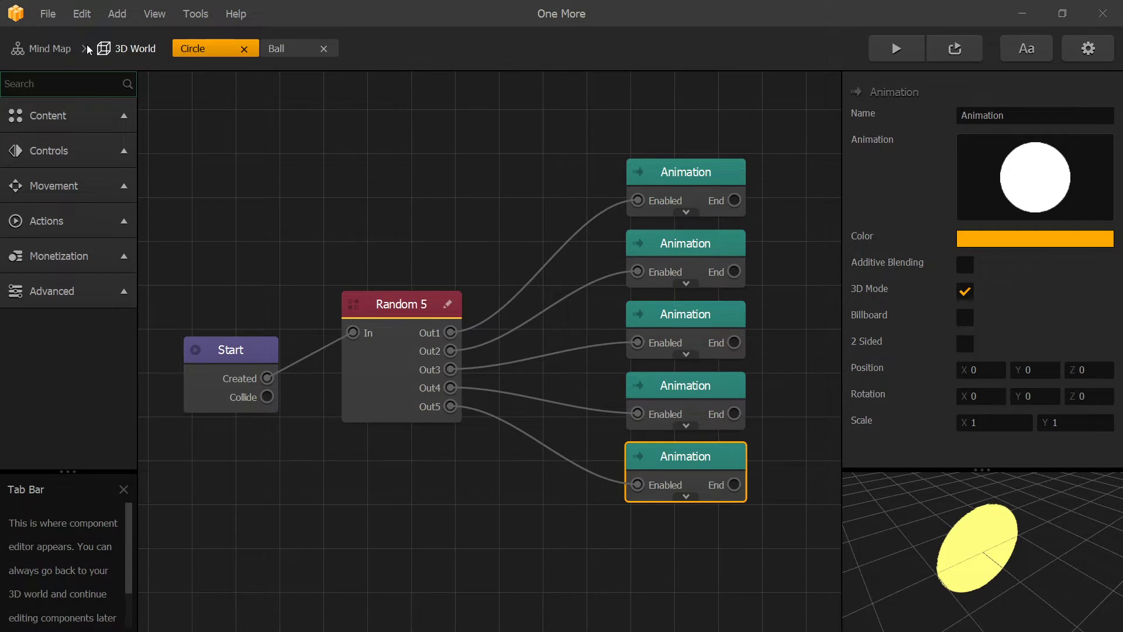
Add Scale Animation and Delay nodes, wiring all Random 5 outputs into the Delay and its Out to the Scale Animation's Start.
click(57, 84)
text(sc)
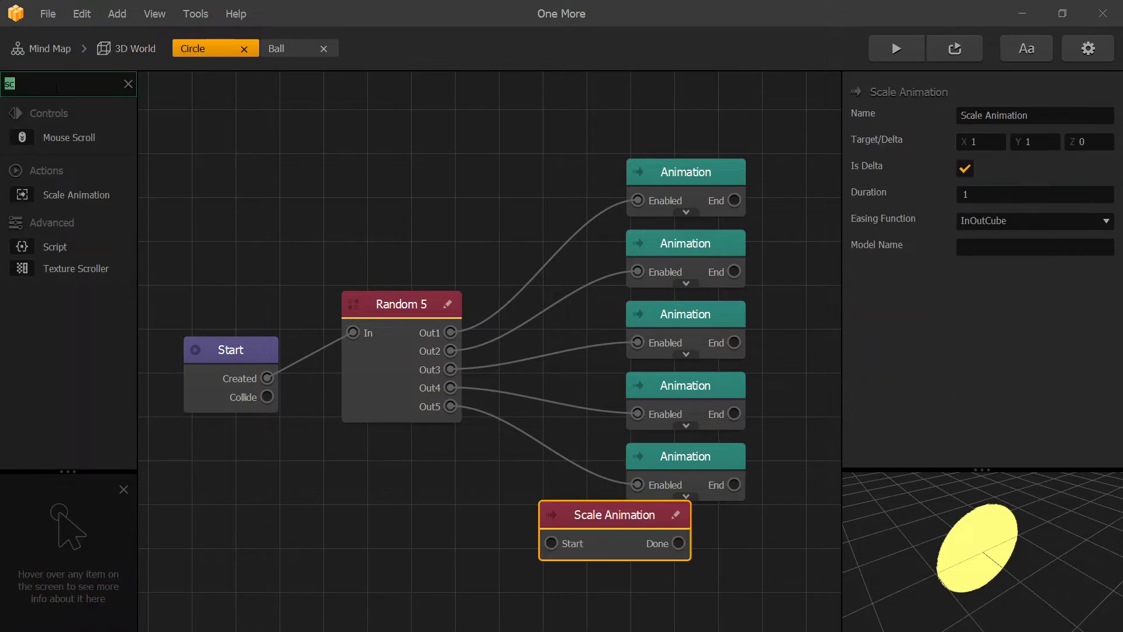
text(d)
text(e)
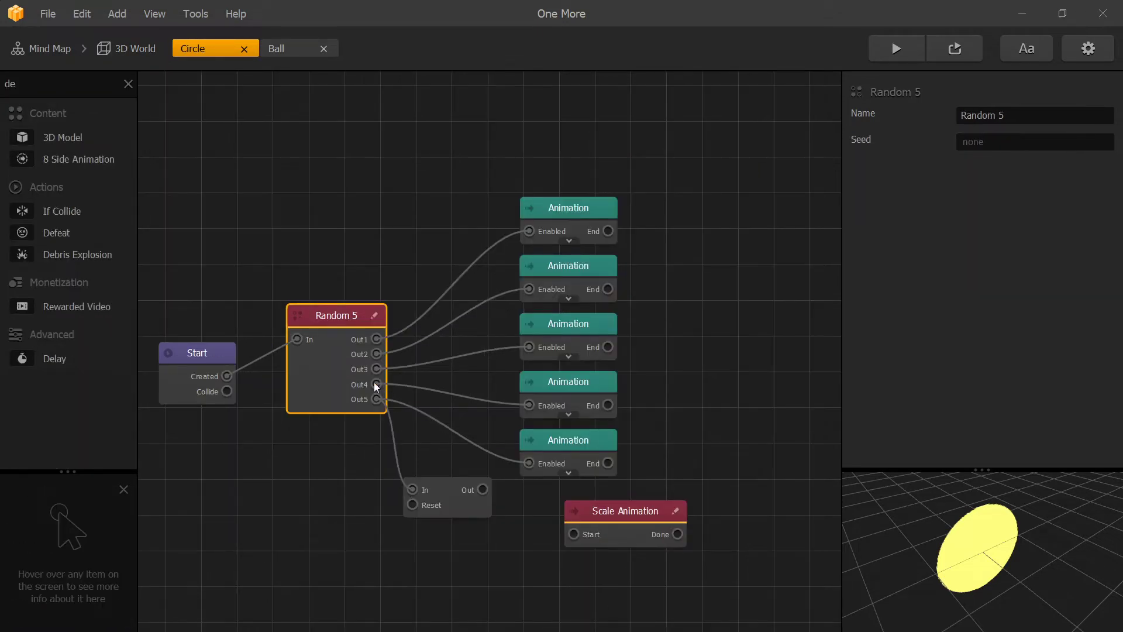
drag(374, 381, 414, 489)
drag(375, 369, 410, 479)
drag(483, 490, 504, 518)
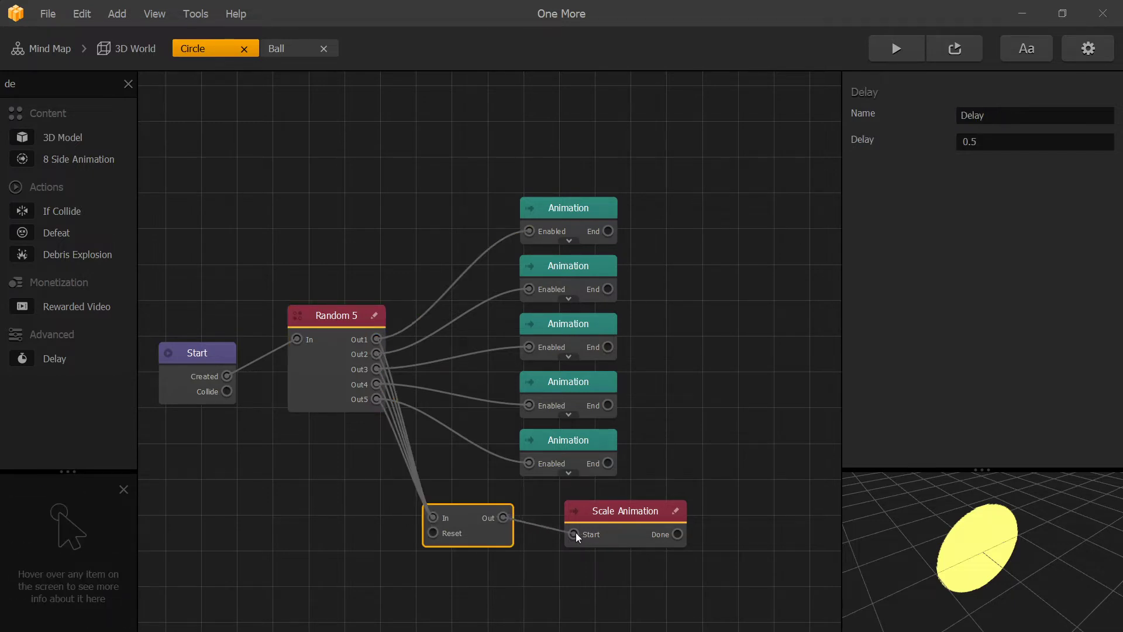
Turn off Is Delta on the Scale Animation node and set its target to 0, 0, 0 with a duration of 0.5.
click(615, 516)
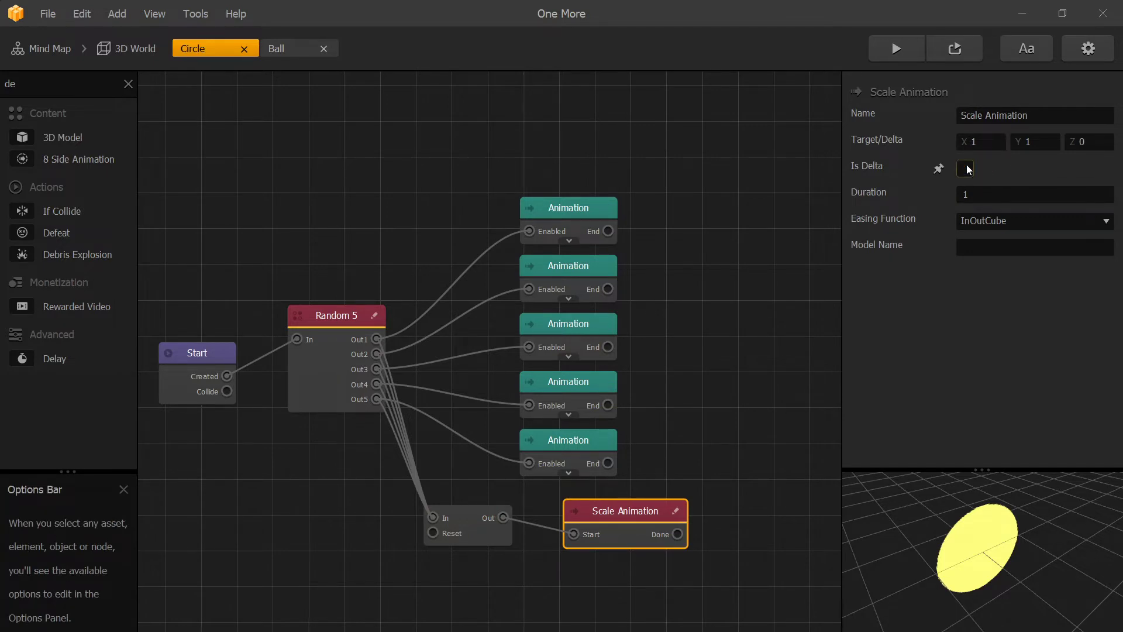
click(976, 141)
click(1041, 141)
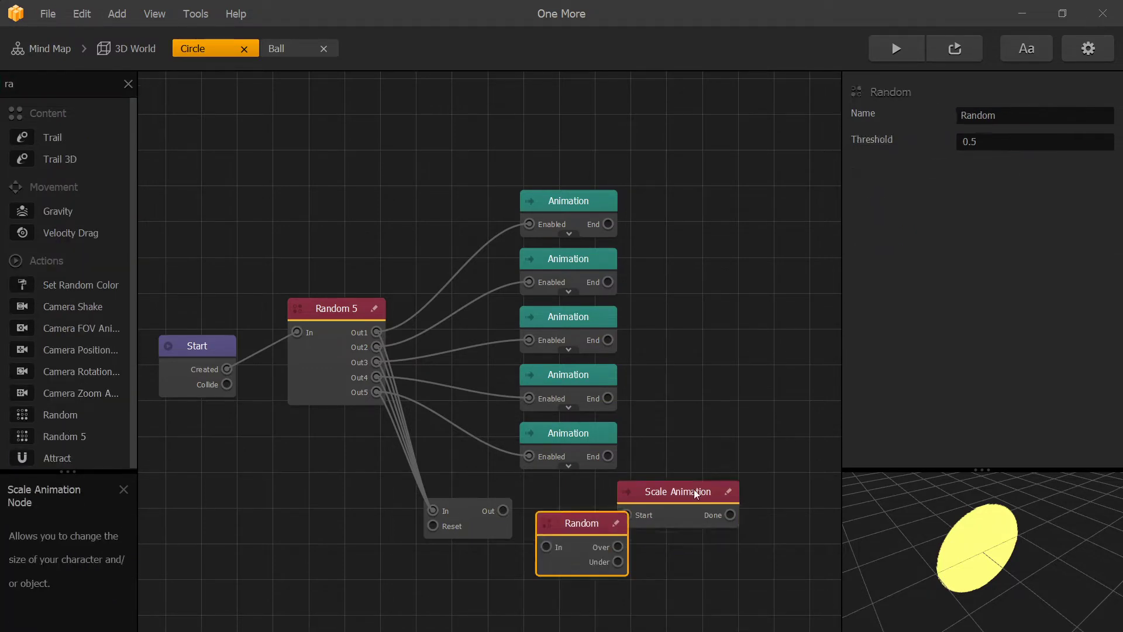
Route the Delay through a Random node to two Scale Animation copies, with duration 0.8 on Over and 1 on Under.
drag(672, 491, 710, 504)
key(ctrl+d)
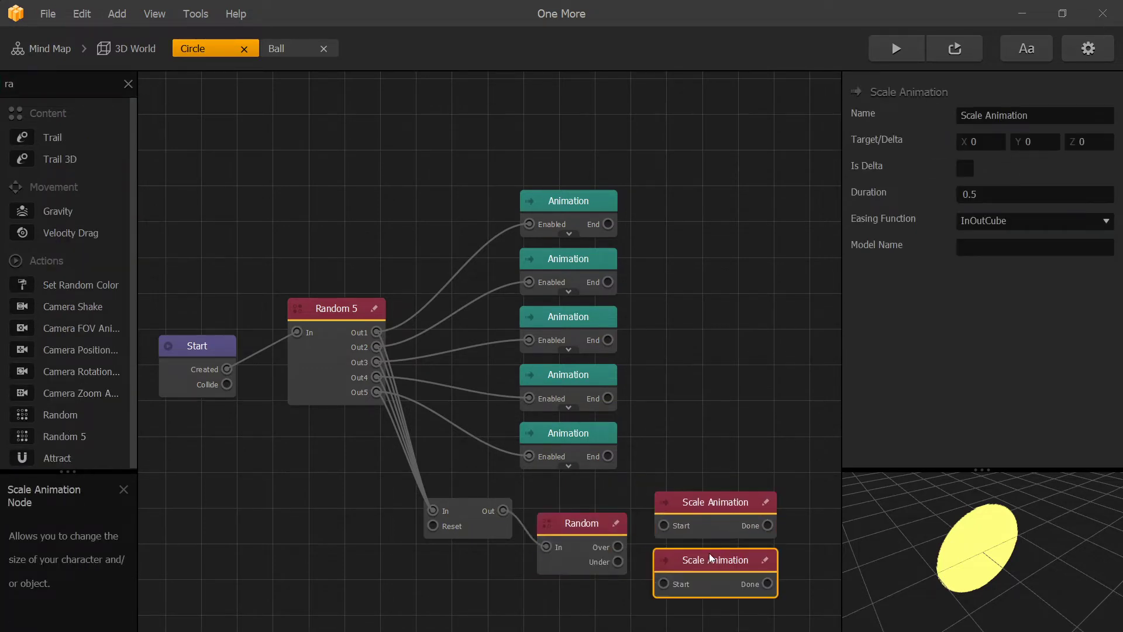
drag(471, 525, 427, 551)
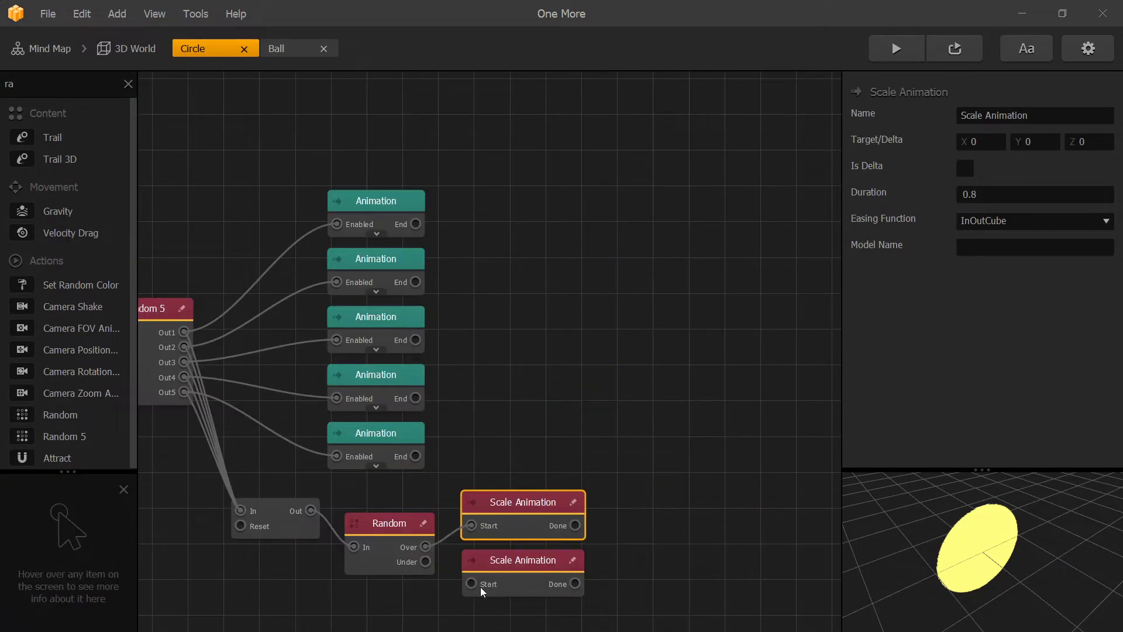
drag(471, 584, 411, 576)
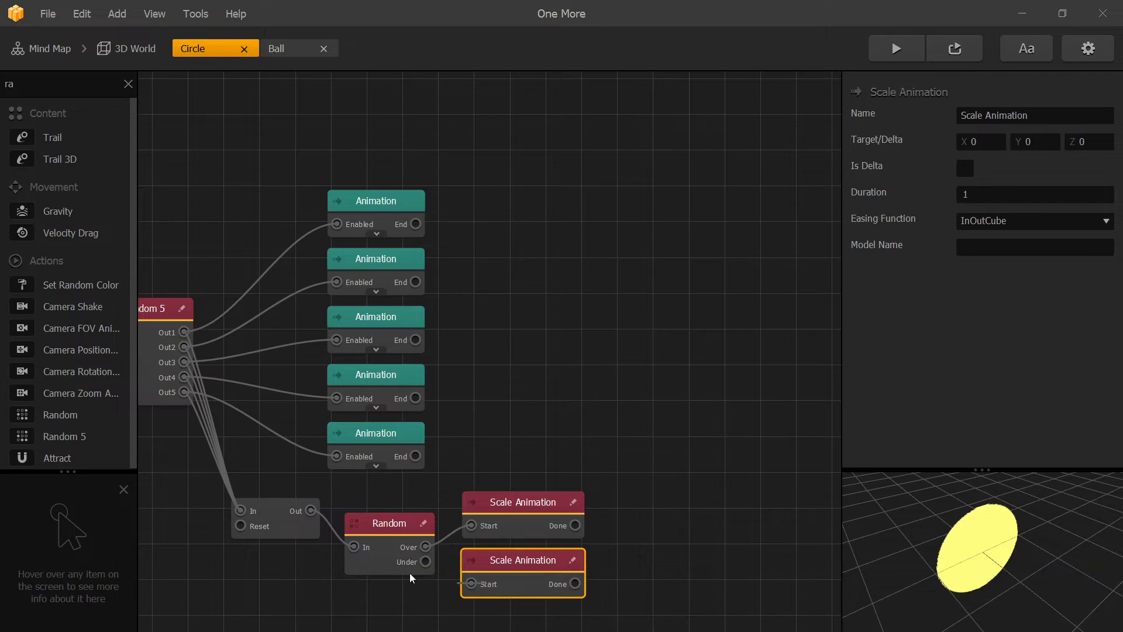
Set the Delay node's delay to 0.2 and check the durations of both Scale Animation nodes.
click(284, 521)
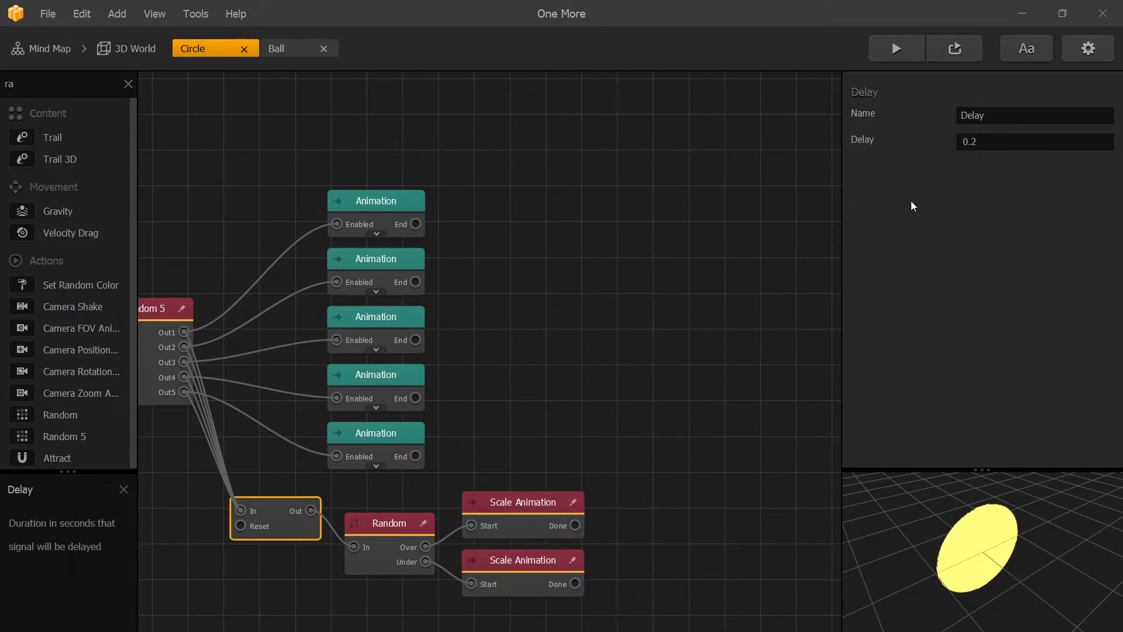
click(527, 531)
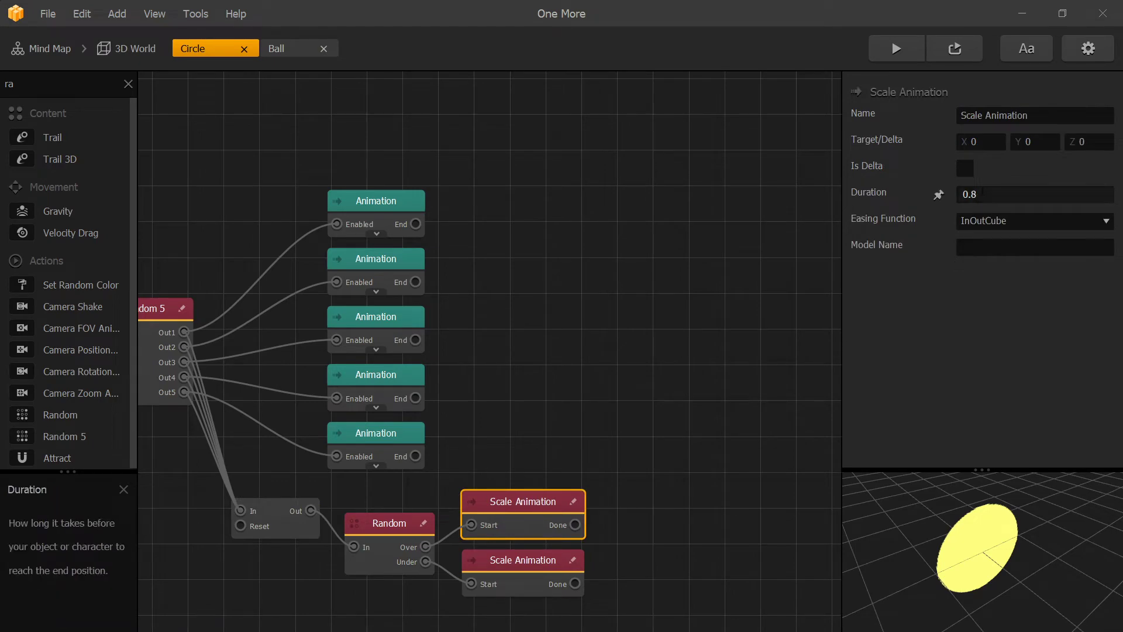
click(521, 560)
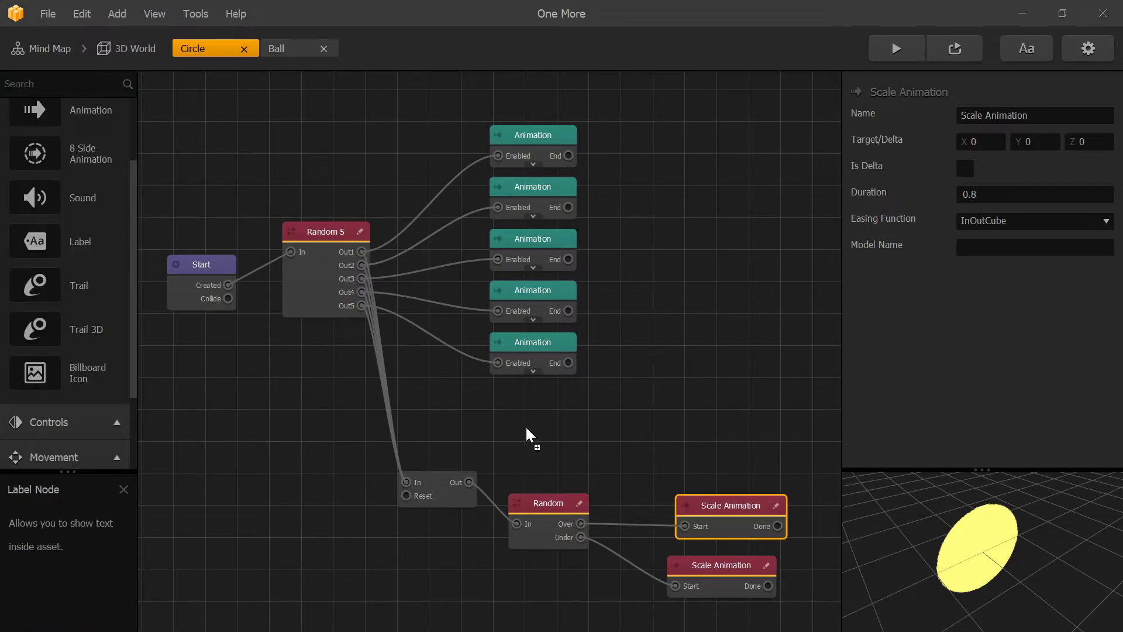
Add Label and Random nodes, routing Random 5's Out5 through the new Random to the fifth Animation on Over and the Label on Under.
drag(525, 427, 544, 422)
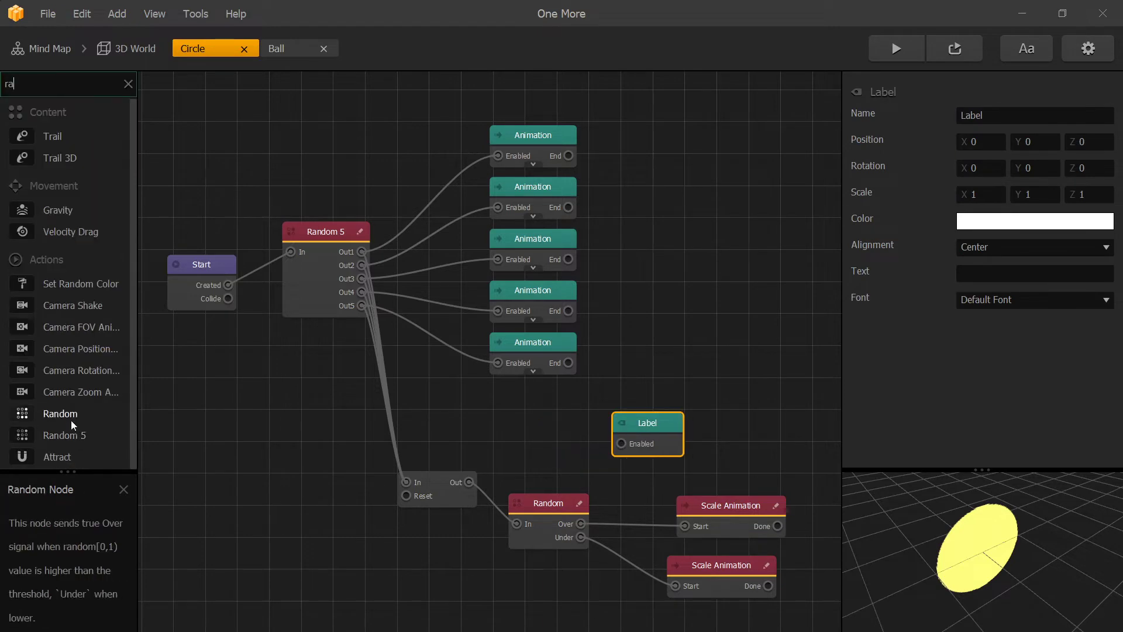
drag(72, 420, 457, 388)
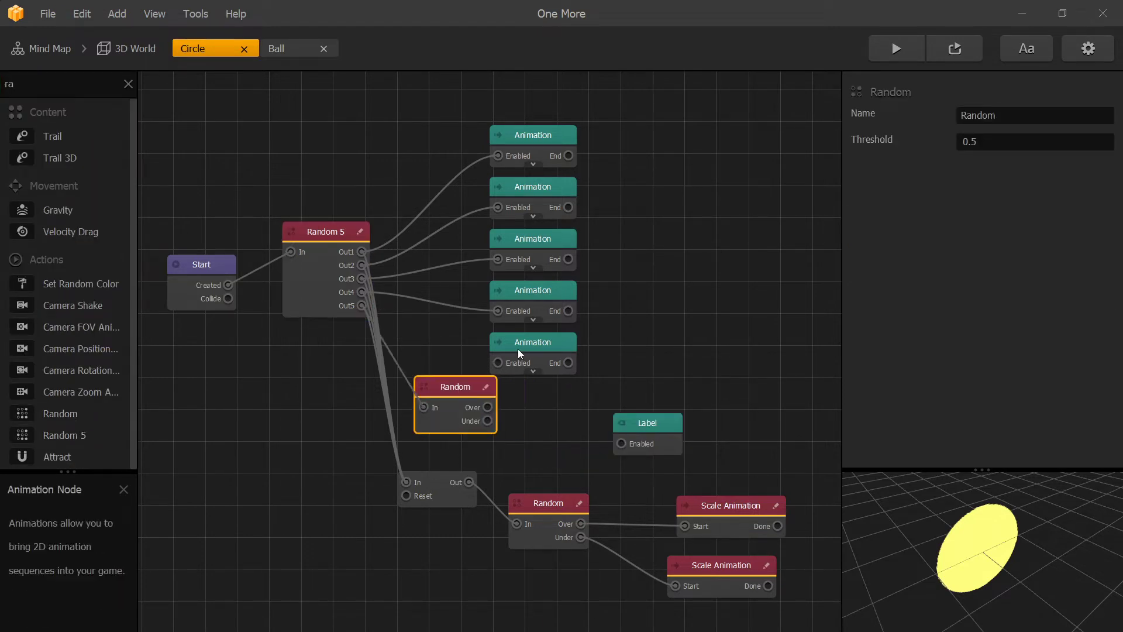
drag(518, 348, 542, 346)
drag(488, 408, 523, 361)
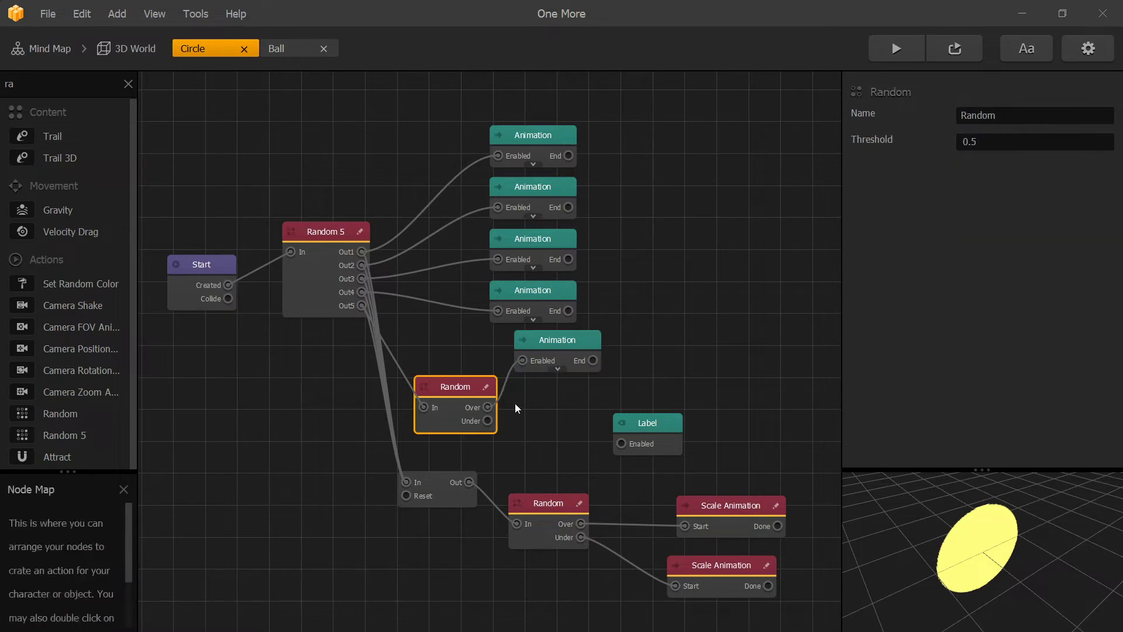
drag(609, 446, 621, 443)
drag(970, 141, 999, 159)
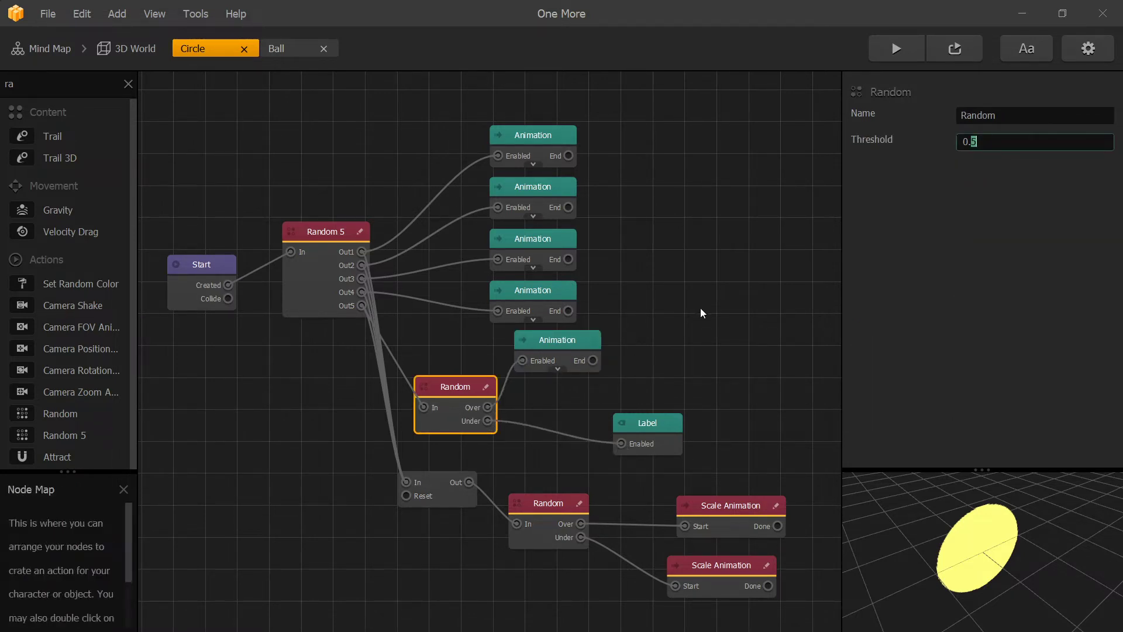
Set the Label node's font to BOOM and review that font's styling in the Font Builder.
click(656, 424)
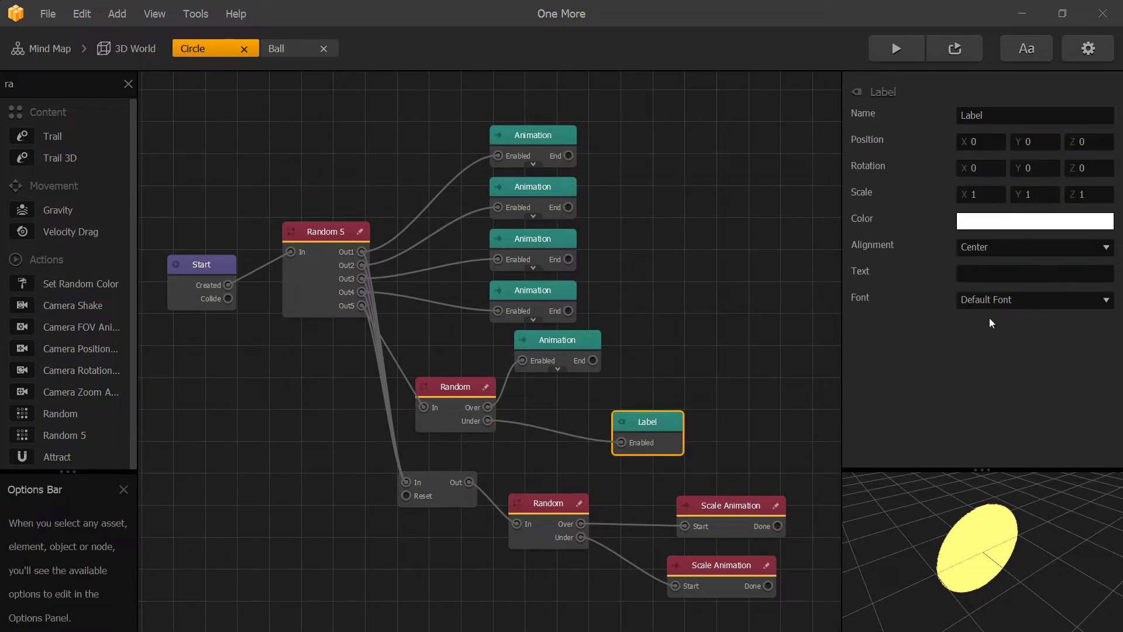
click(1005, 299)
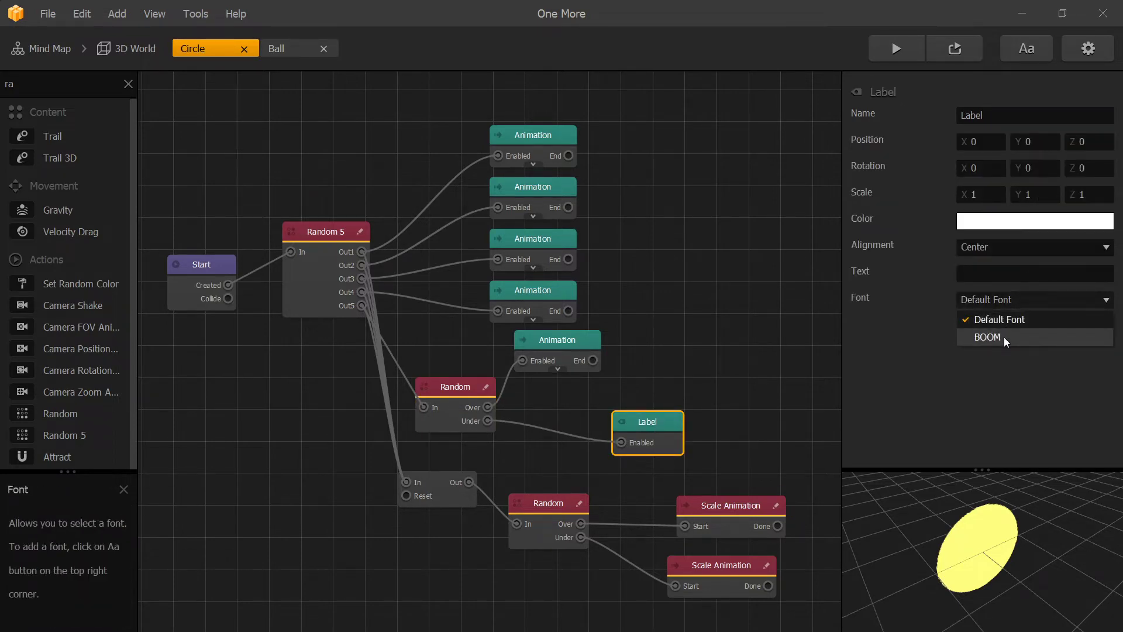
click(1004, 337)
click(1026, 48)
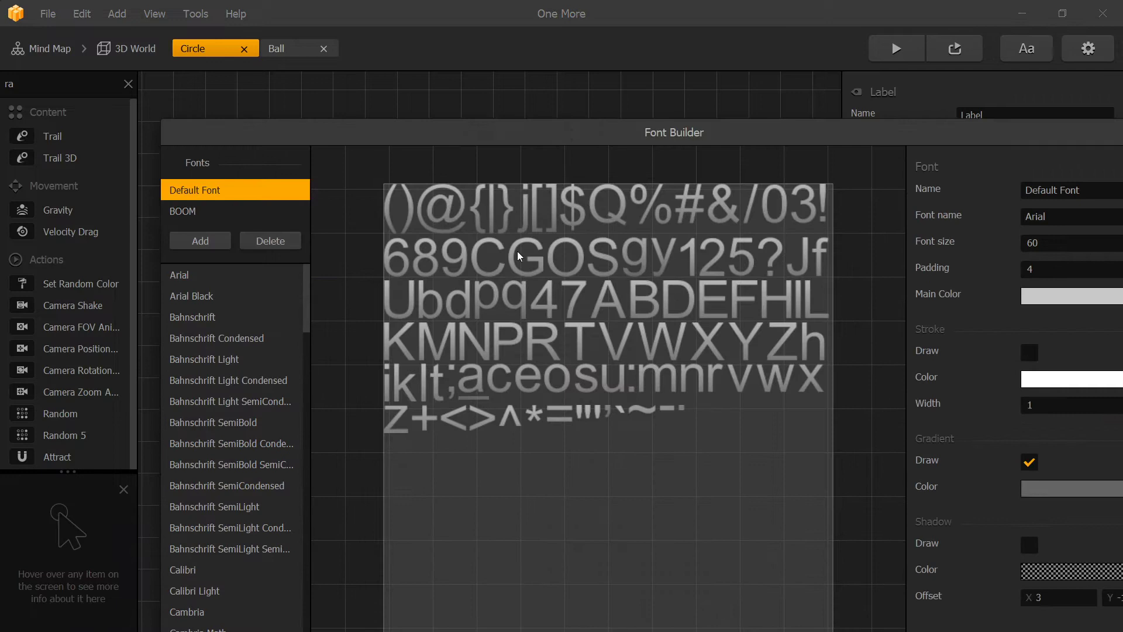
click(187, 211)
drag(750, 140, 633, 62)
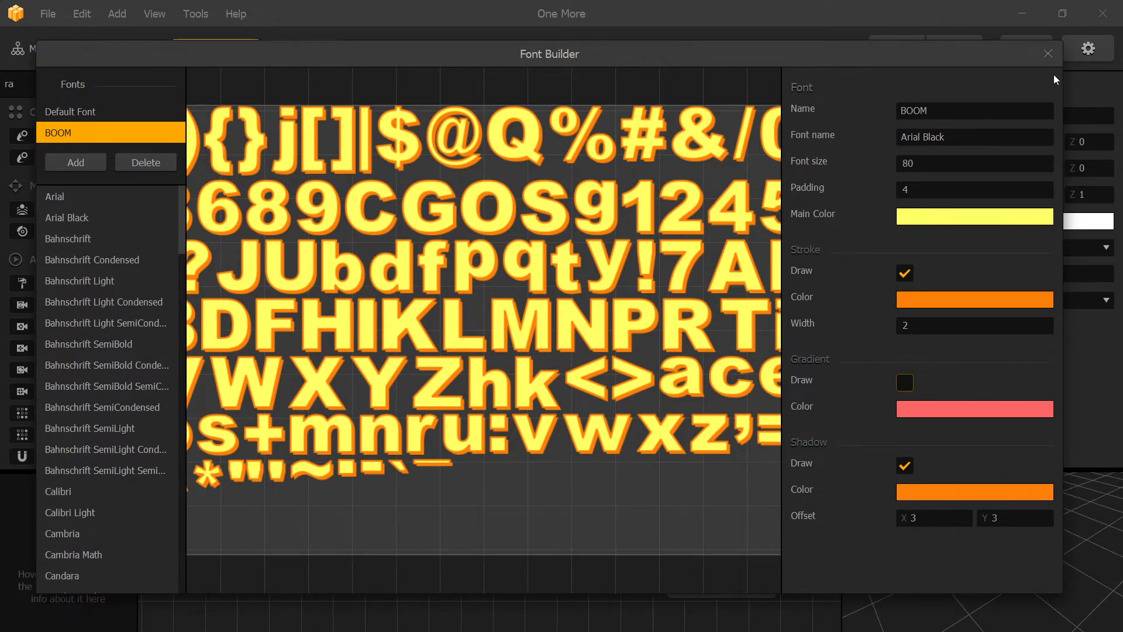
click(1048, 53)
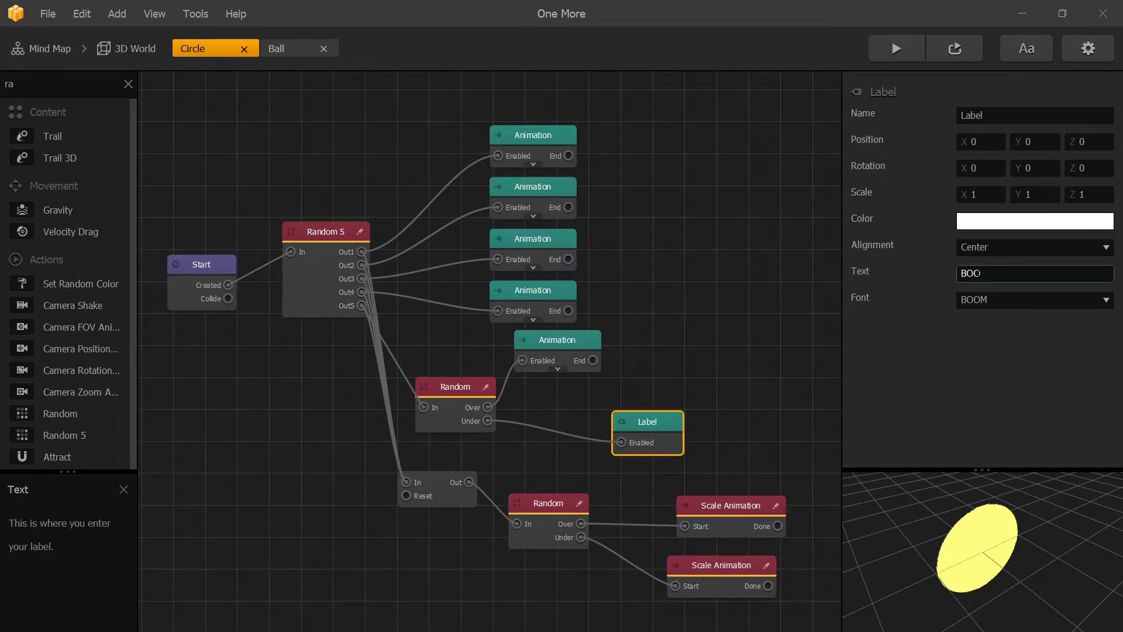
Set the Label's text to BOOM! and reroute the Delay's input from Random 5's Out5 to the new Random's Over output.
text(M!)
drag(648, 421, 655, 404)
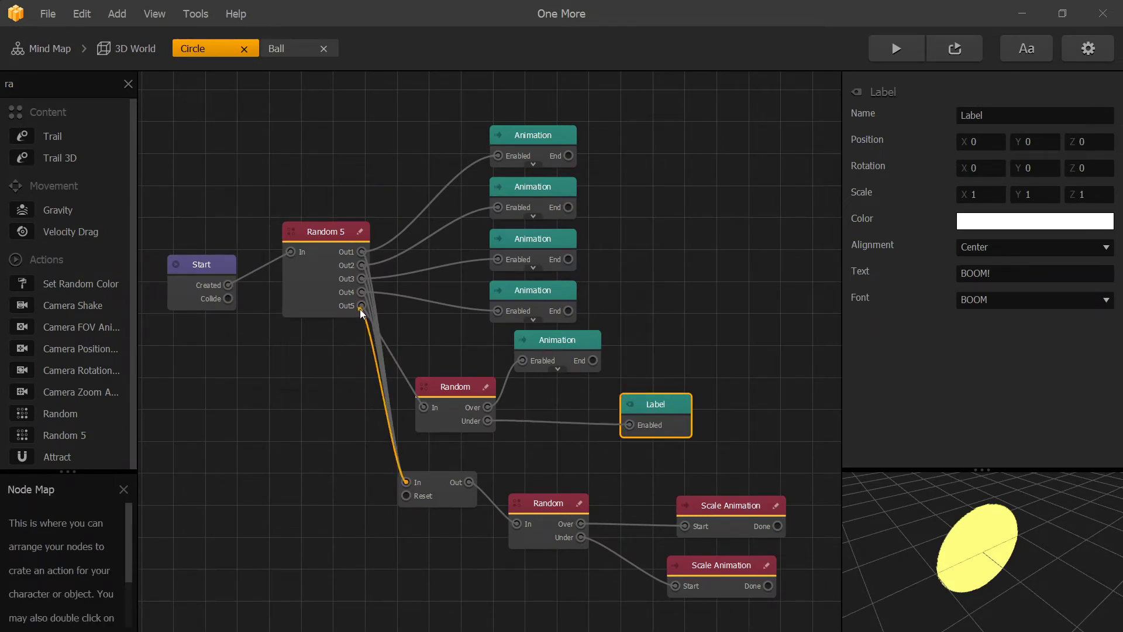
drag(361, 313, 490, 406)
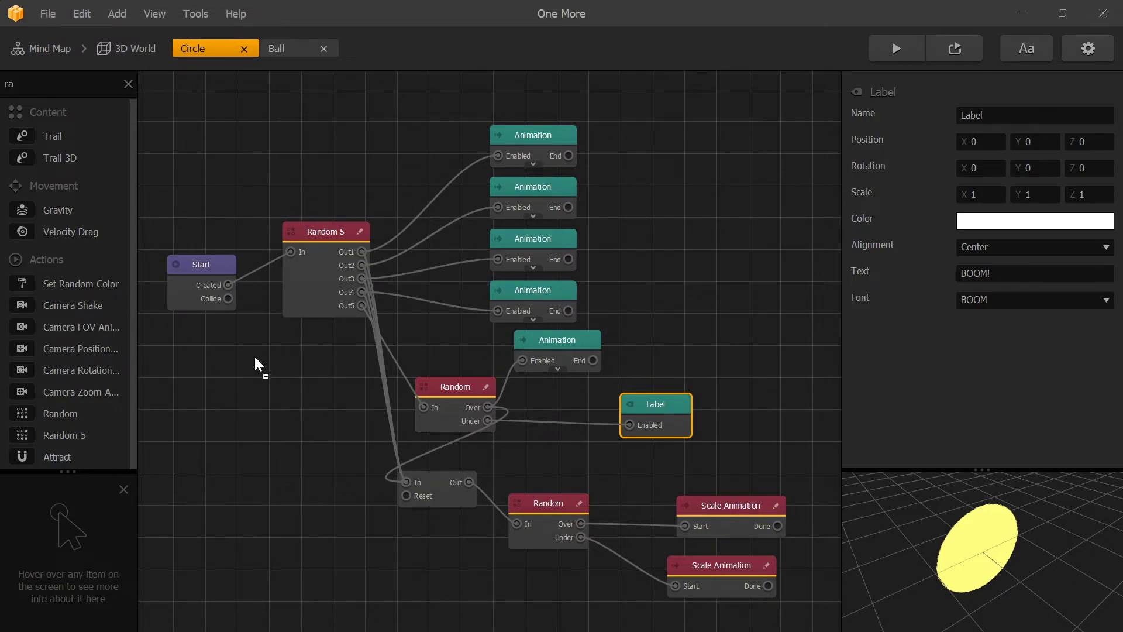
Add a Velocity Drag node and two Delay nodes, feeding Velocity Drag from Start's Created output through a Delay of 0.3.
drag(310, 402, 312, 406)
key(BackSpace)
key(BackSpace)
text(de)
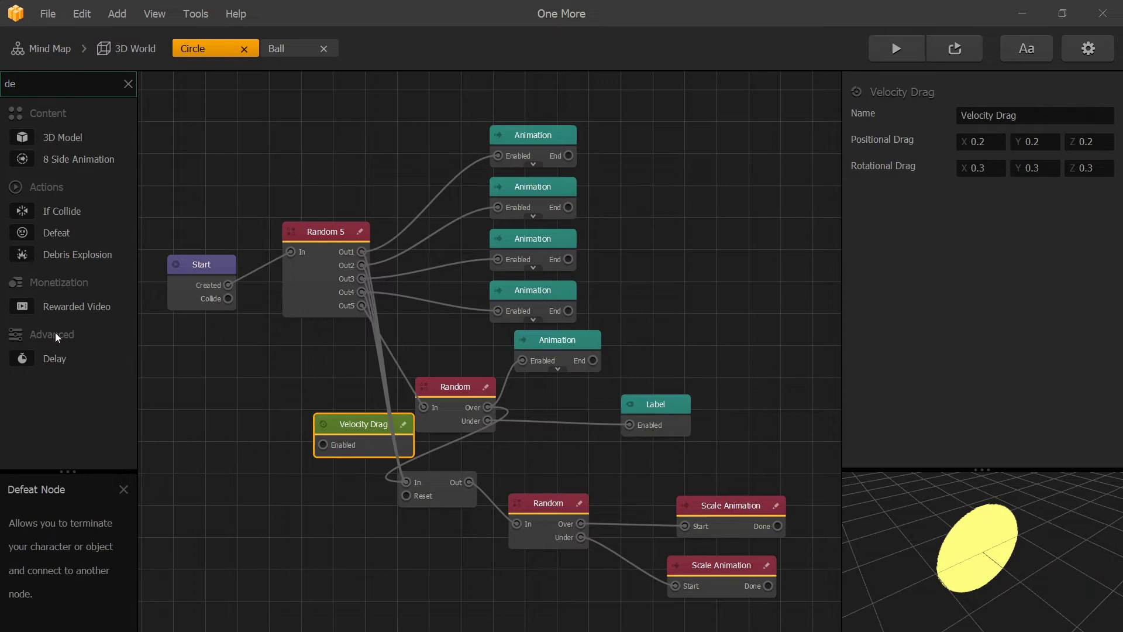
drag(54, 358, 690, 336)
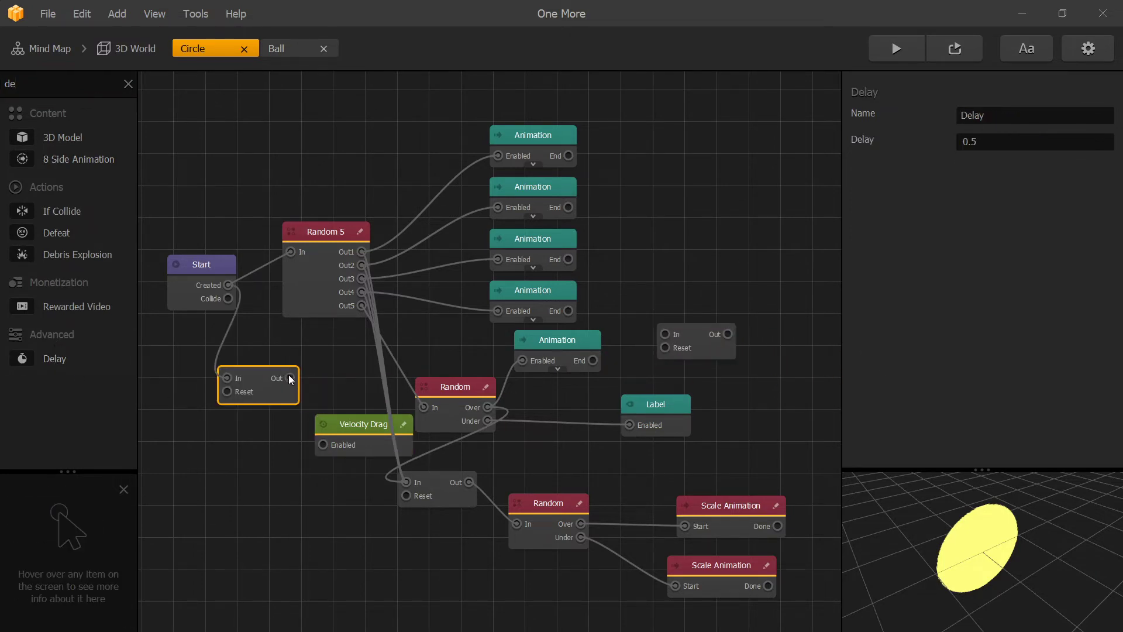
drag(290, 373, 322, 445)
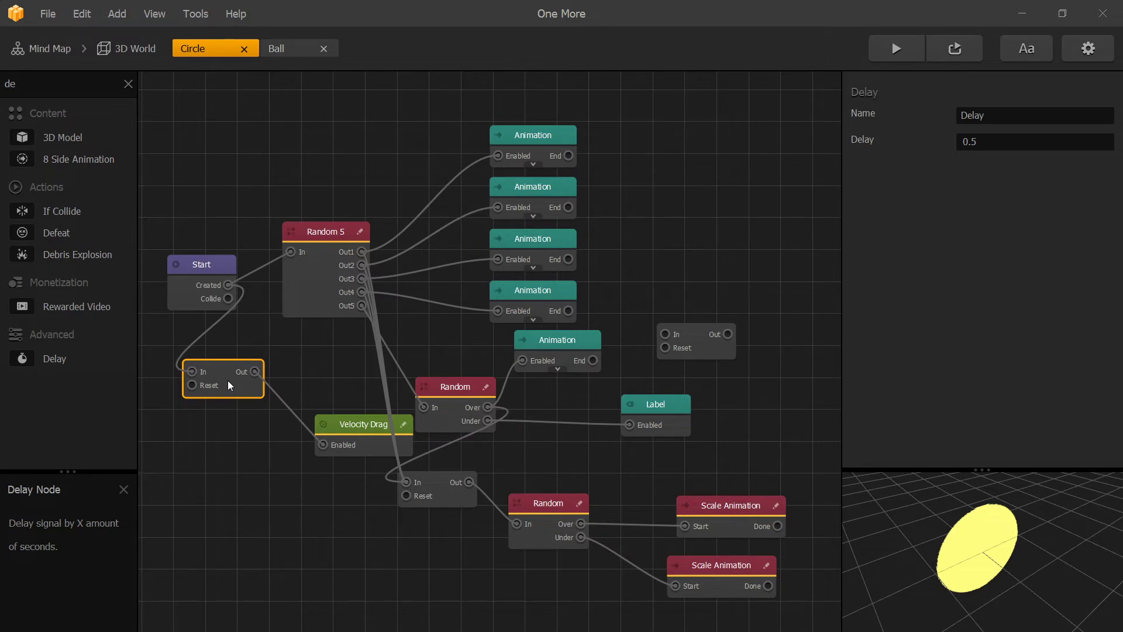
double_click(1000, 146)
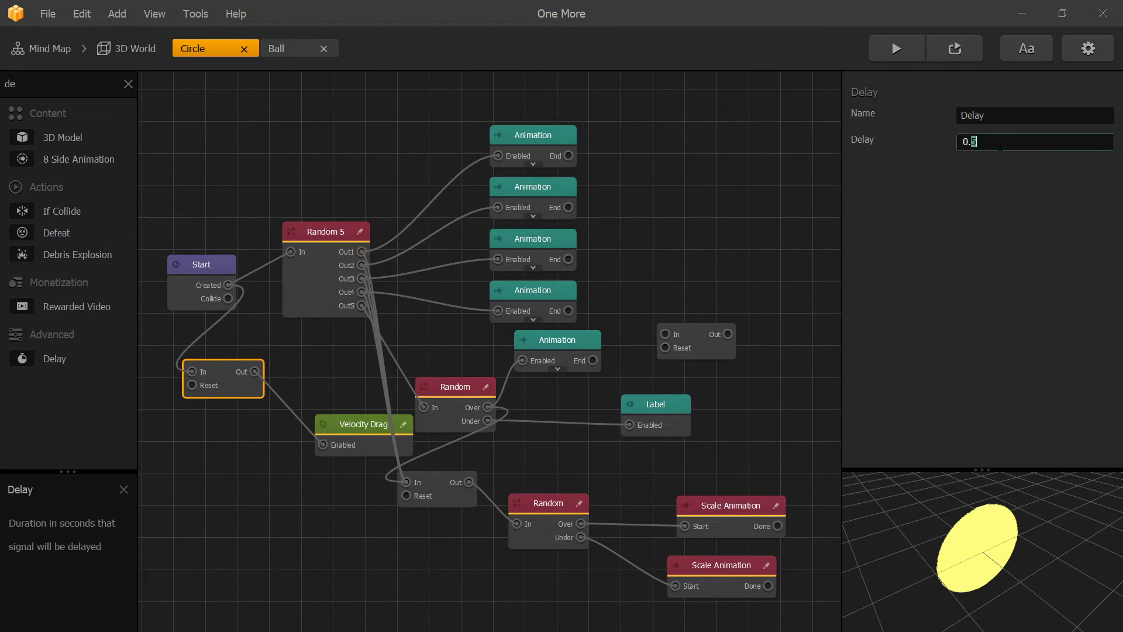
text(3)
Add a Remove node fed by the Label's Random Under output through the spare Delay, set to 1.2, and by both Scale Animations' Done outputs.
drag(665, 333, 488, 419)
double_click(980, 140)
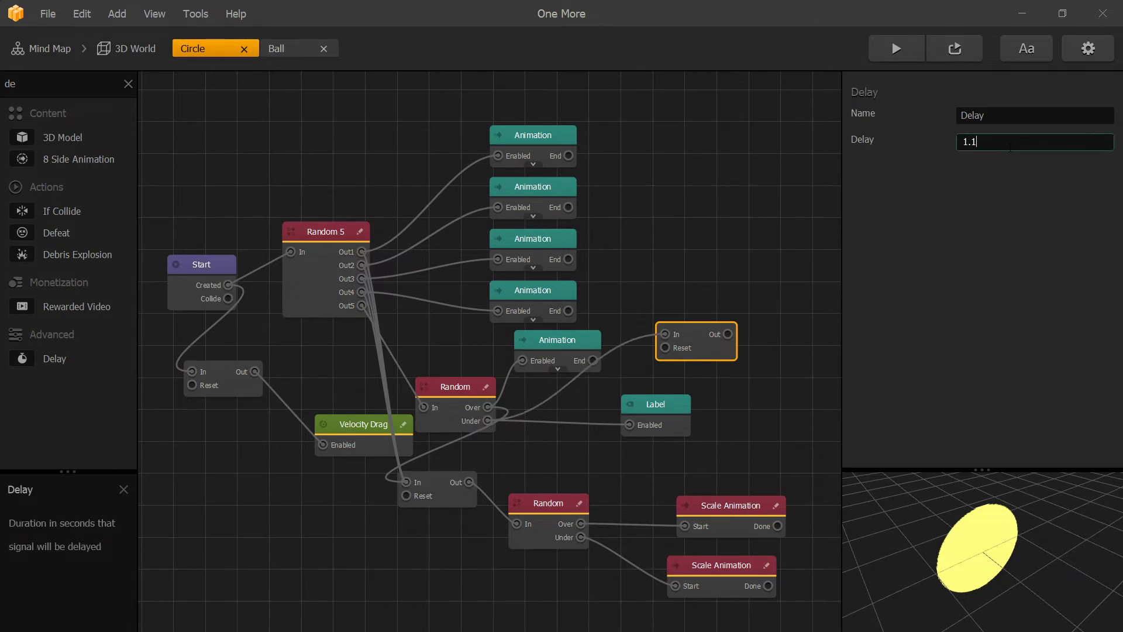
double_click(47, 83)
text(re)
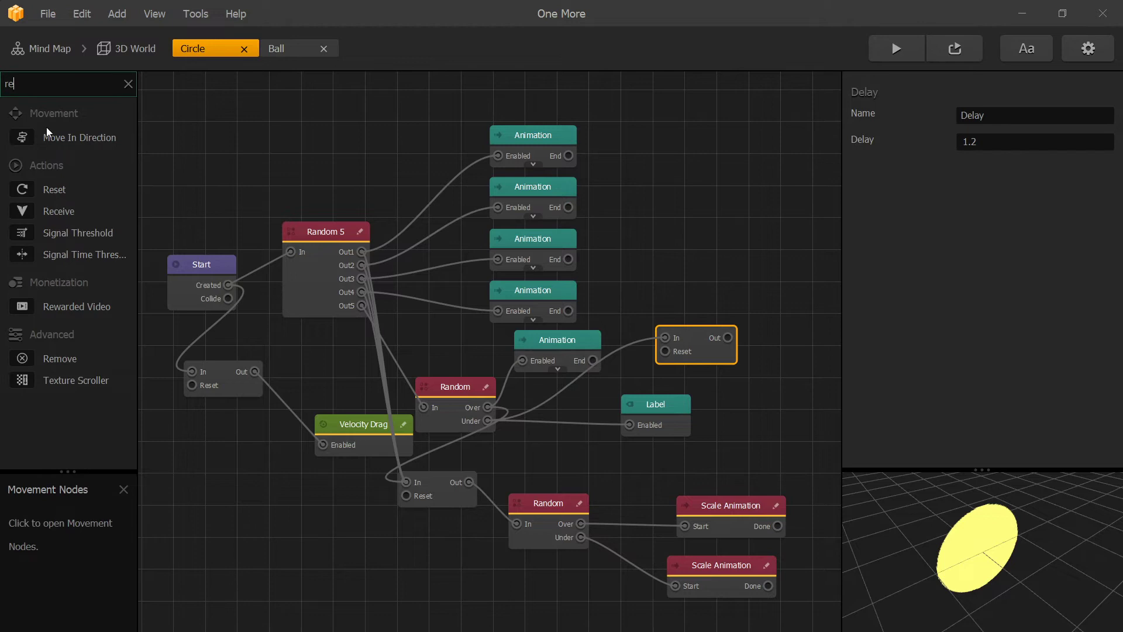
drag(51, 367, 753, 381)
drag(760, 390, 650, 338)
drag(699, 526, 760, 390)
drag(689, 585, 761, 390)
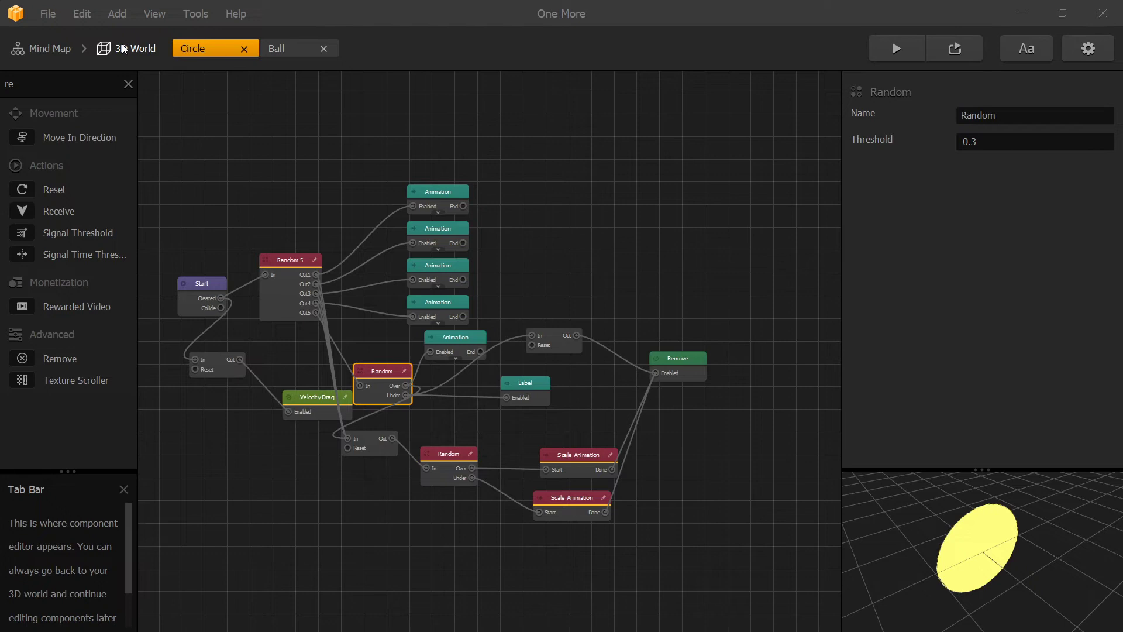
Return to the 3D World and place the Gas object in the scene at about X -4.8, Y 2.5, Z -3.
click(124, 50)
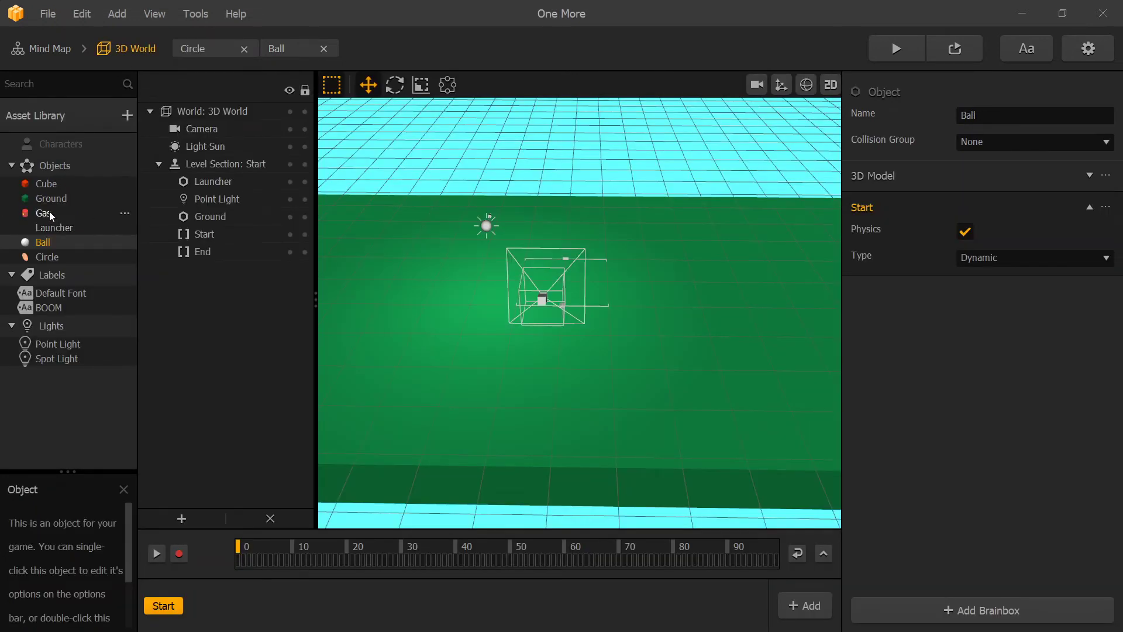
drag(46, 217, 530, 237)
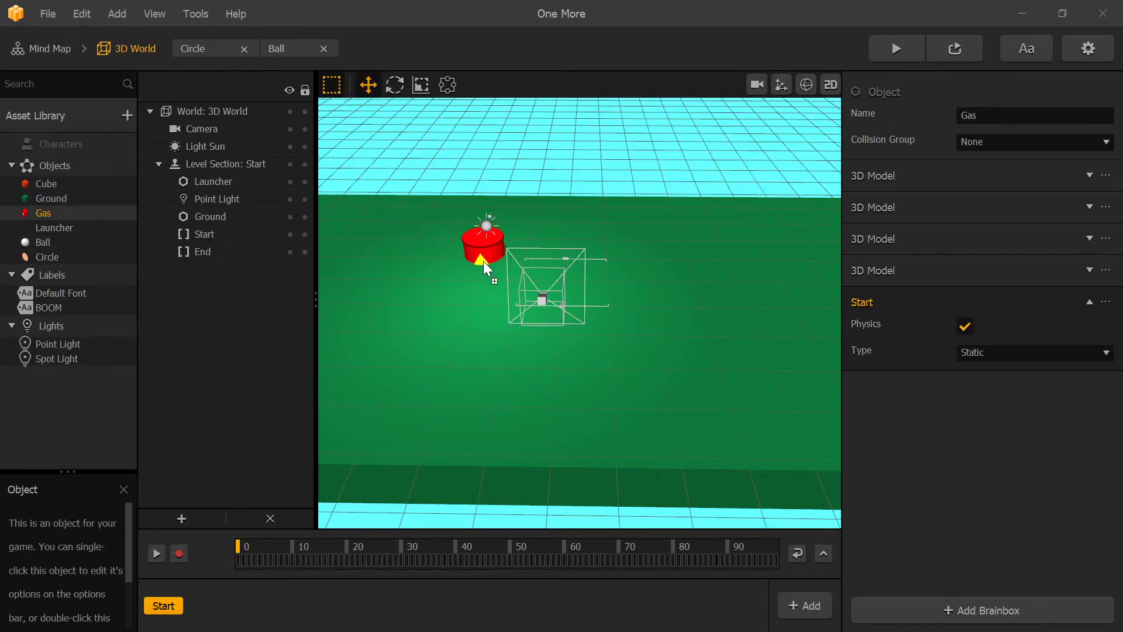
drag(474, 294, 474, 280)
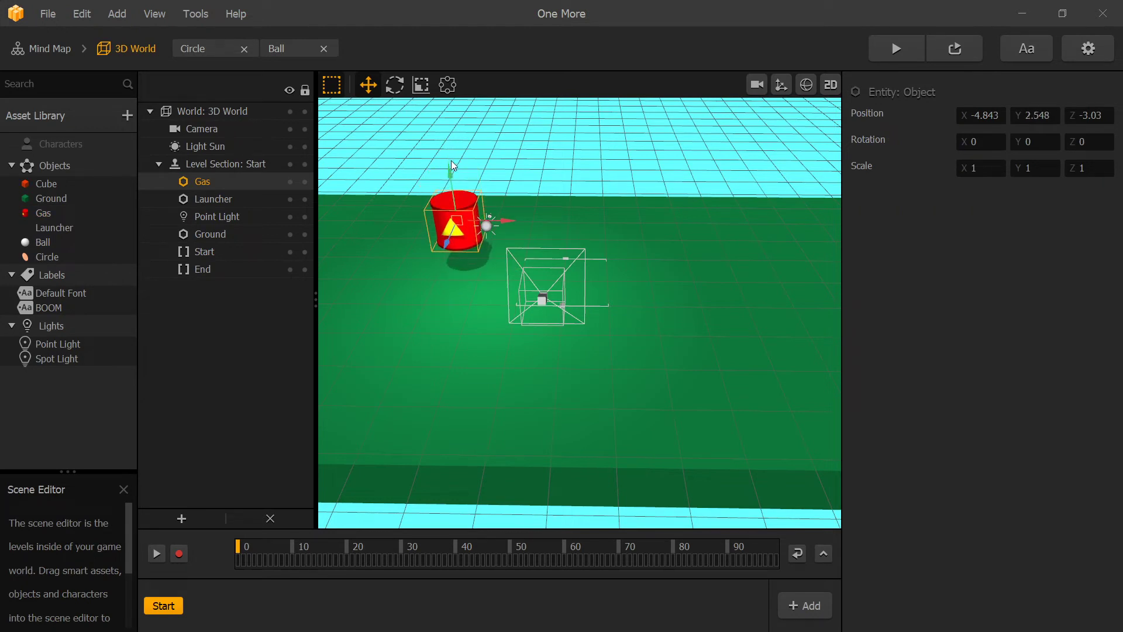
Open the Gas object's node map and examine how its If Collide, Debris Explosion and Remove nodes are configured and connected.
double_click(454, 214)
scroll(617, 339, down, 4)
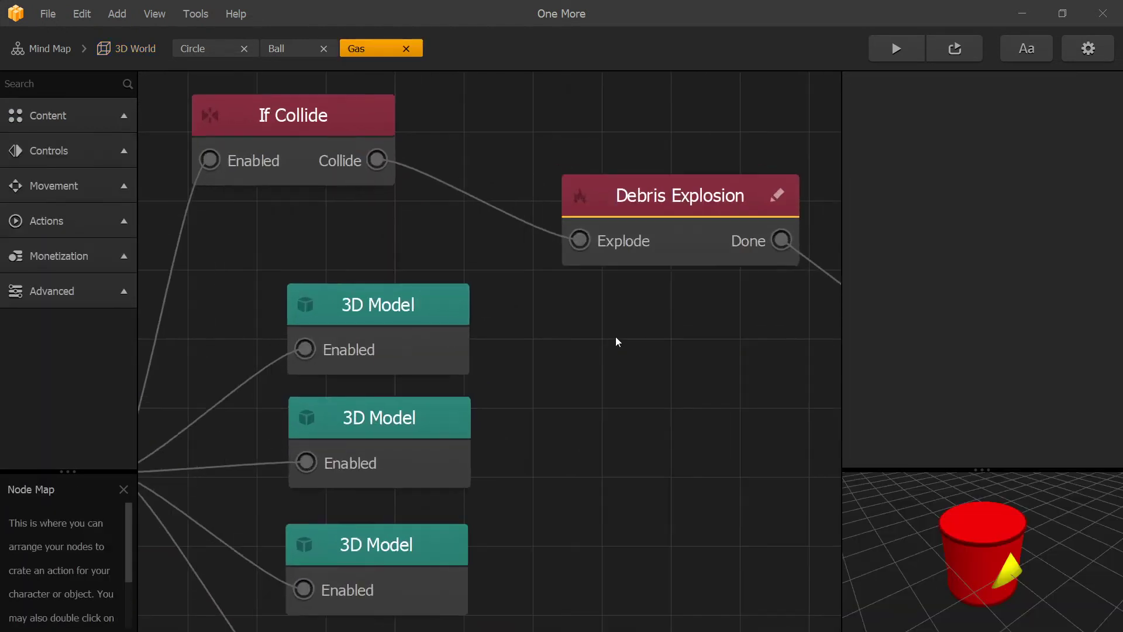
click(448, 233)
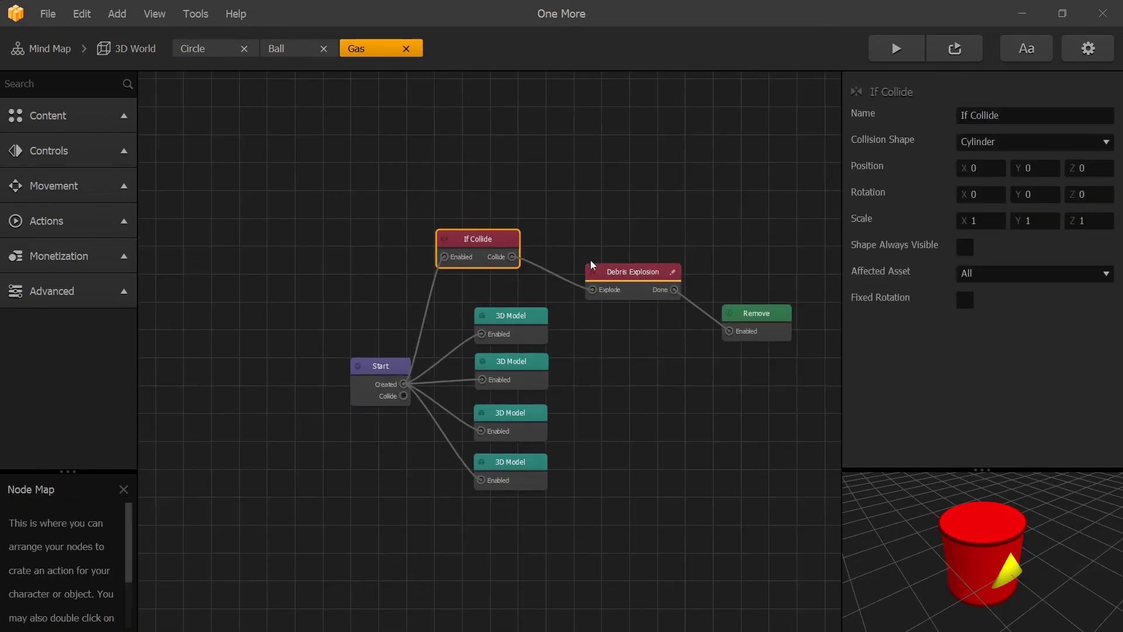
click(648, 284)
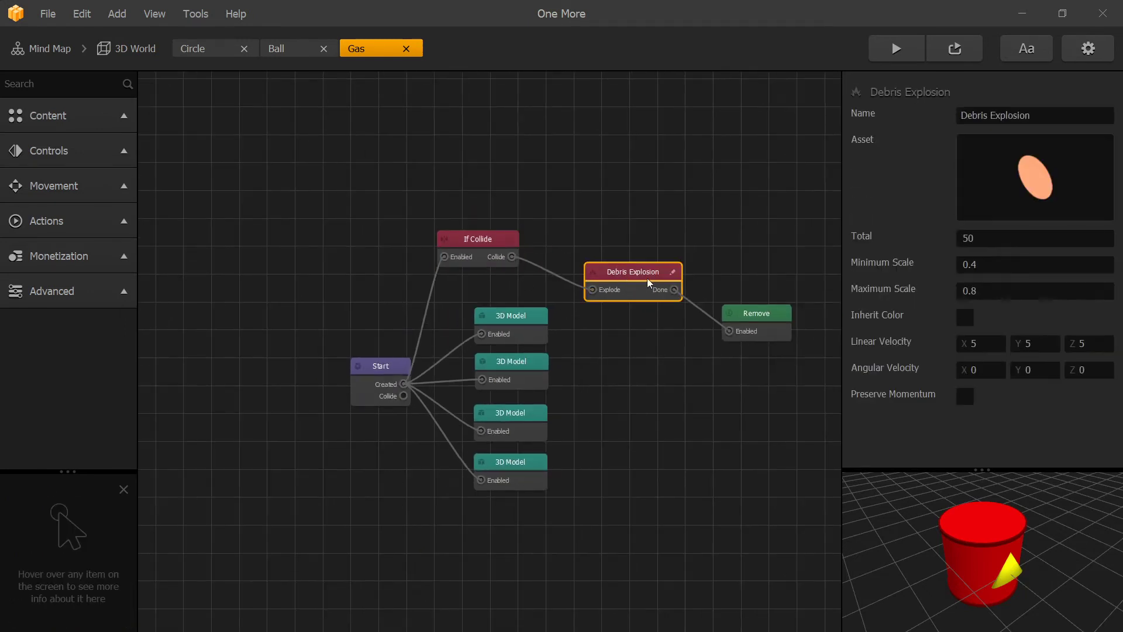
click(753, 316)
click(661, 282)
click(463, 228)
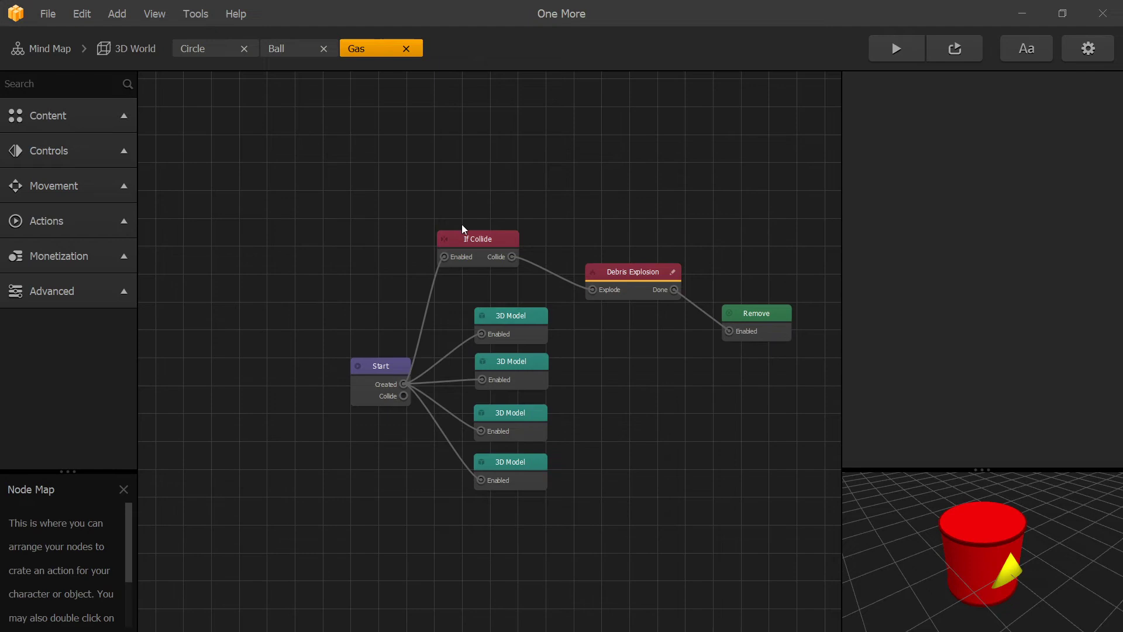